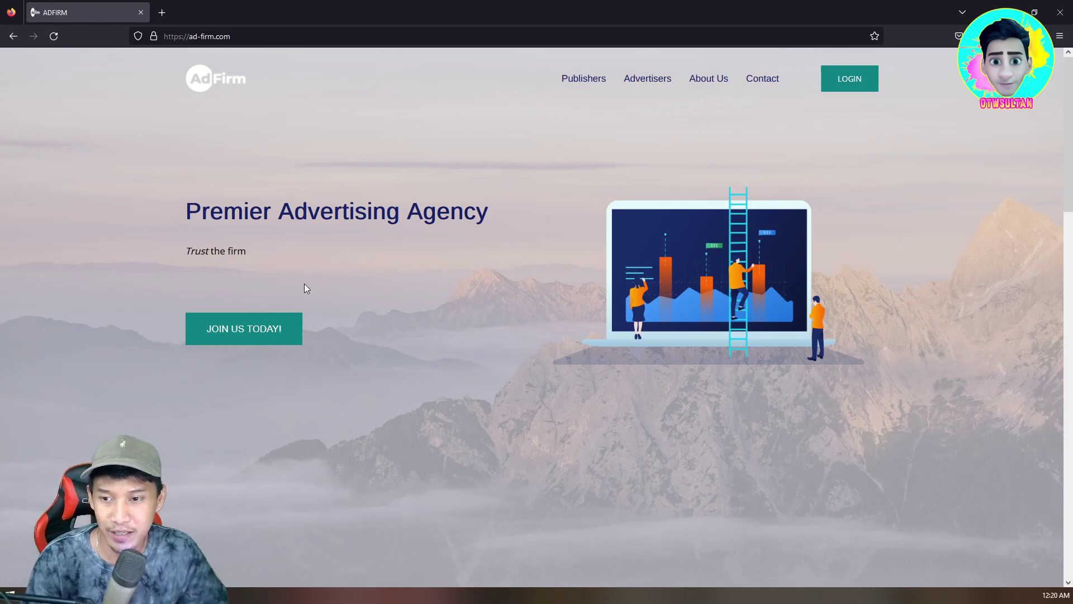
Step: Open the AdFirm account sign-up form and look over its email, password and confirm-password fields
{"action": "left_click", "coordinate": [228, 334]}
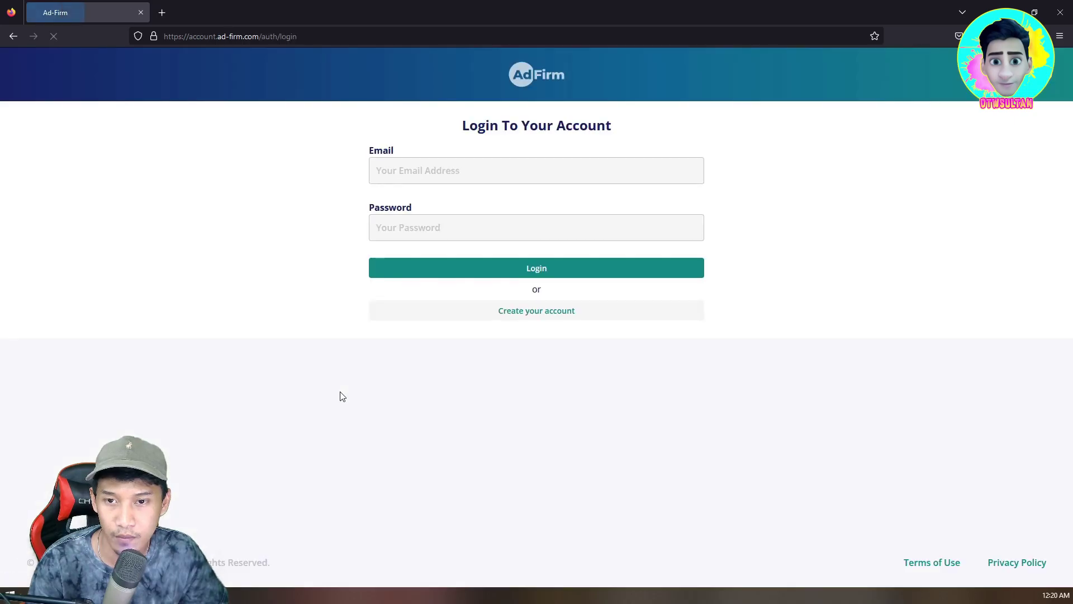
{"action": "left_click", "coordinate": [495, 317]}
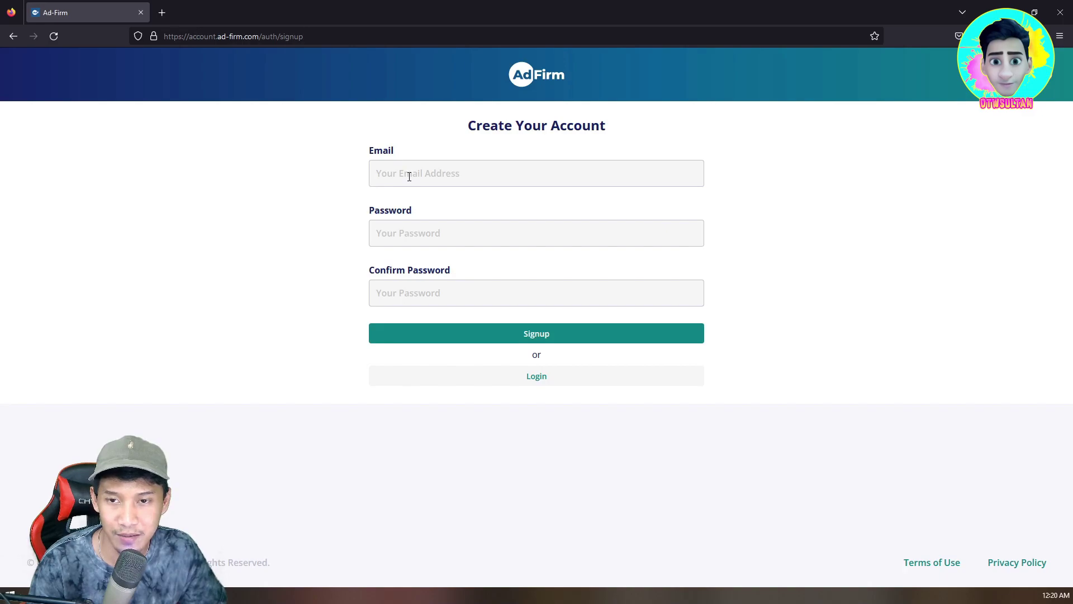
{"action": "left_click", "coordinate": [403, 243]}
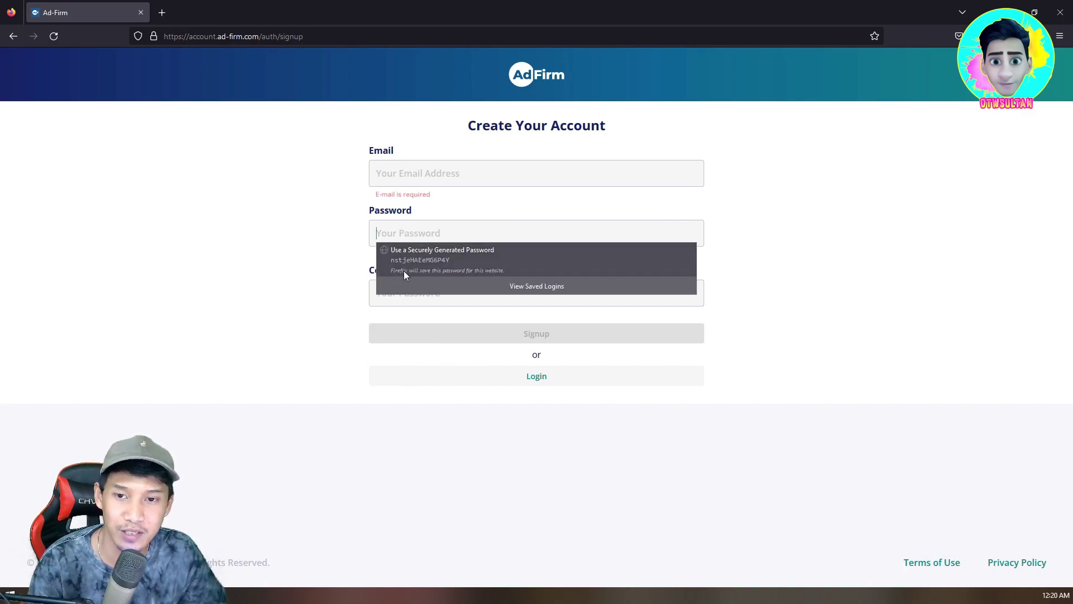
{"action": "left_click", "coordinate": [328, 267]}
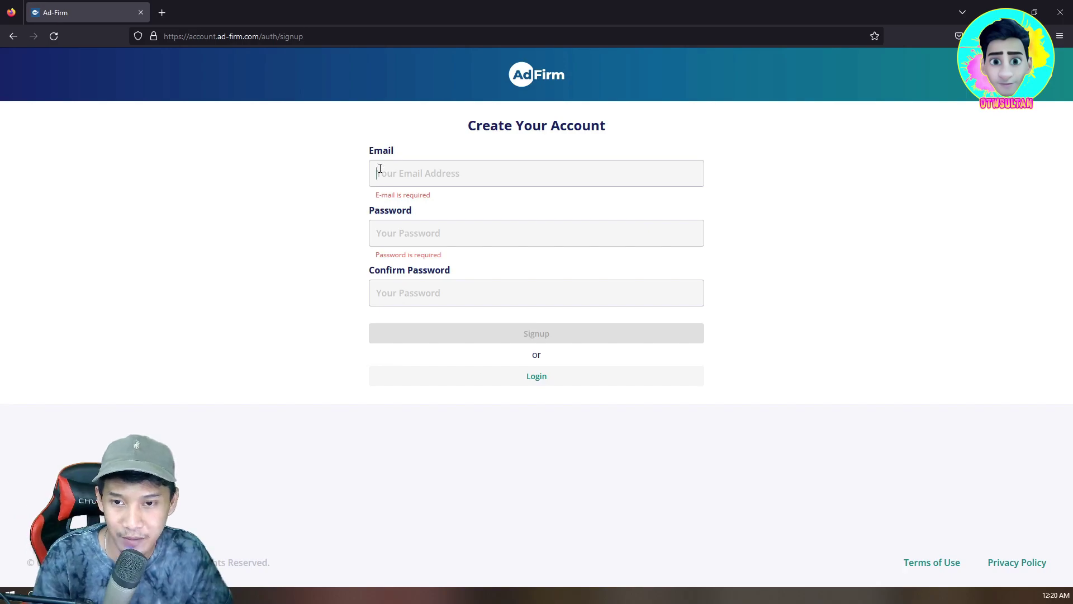
{"action": "left_click", "coordinate": [394, 291]}
{"action": "left_click", "coordinate": [289, 239]}
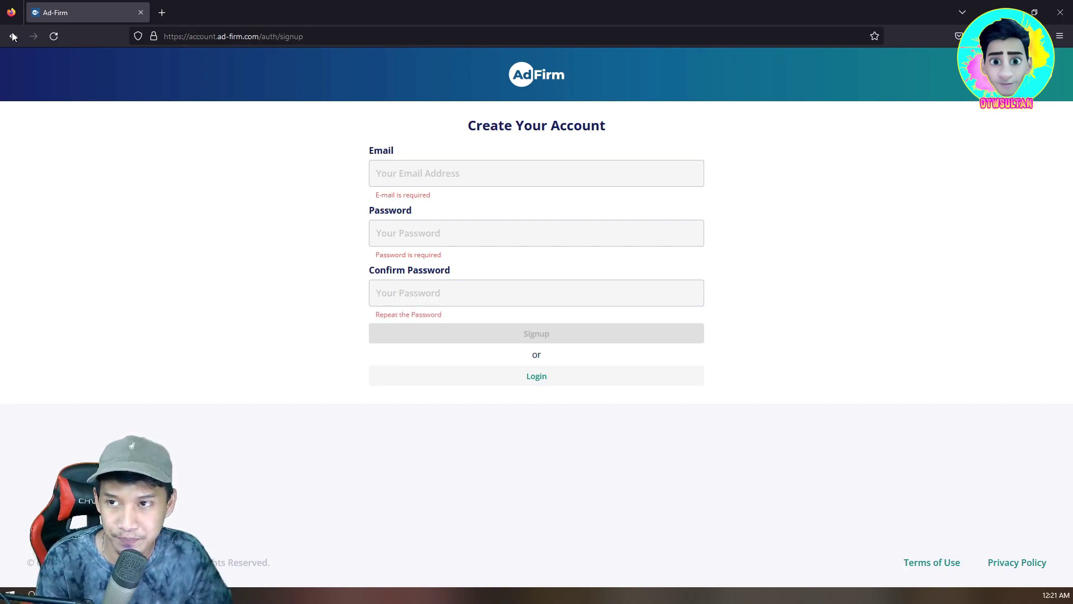
Step: Go back to the login page and log in with the account email and password
{"action": "left_click", "coordinate": [14, 36]}
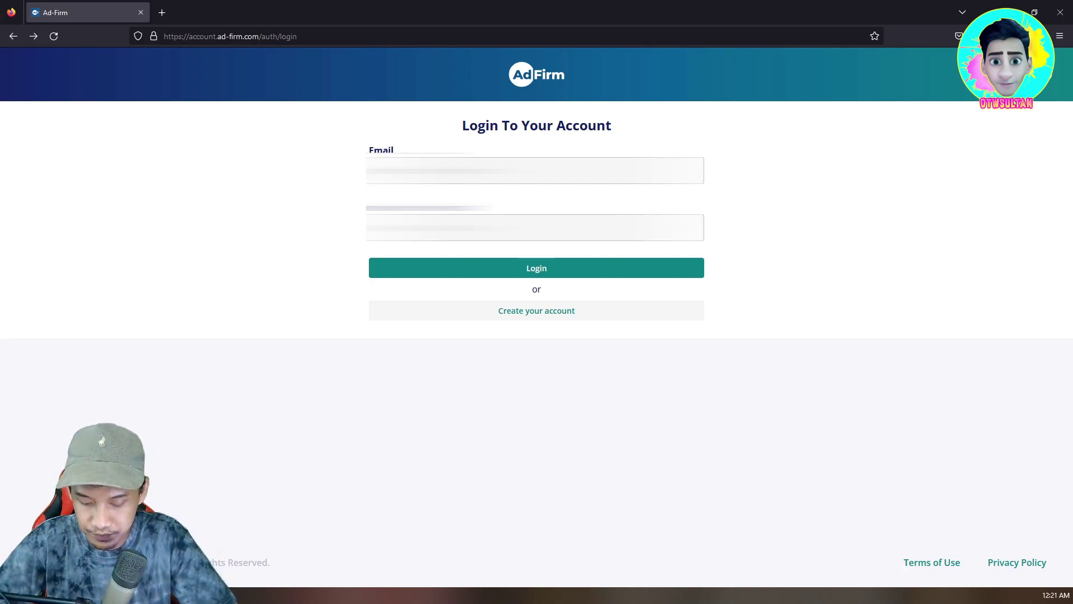
{"action": "key", "text": "Return"}
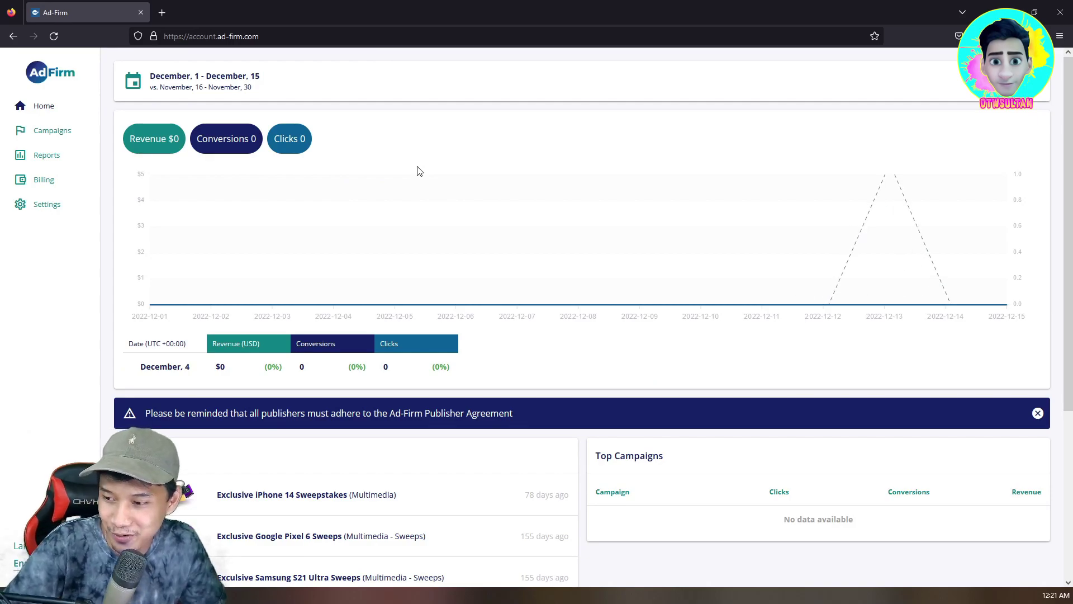
Step: Examine the home dashboard's revenue, conversions and clicks chart for December 1 to 15
{"action": "scroll", "coordinate": [420, 171], "scroll_direction": "down", "scroll_amount": 2}
{"action": "scroll", "coordinate": [419, 171], "scroll_direction": "up", "scroll_amount": 2}
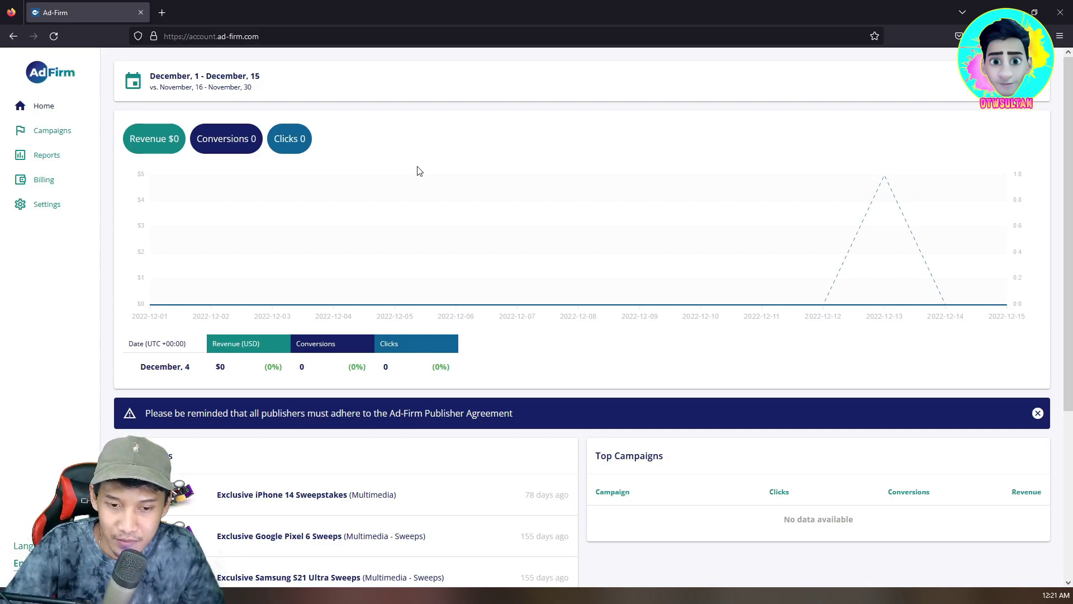
{"action": "scroll", "coordinate": [419, 170], "scroll_direction": "down", "scroll_amount": 2}
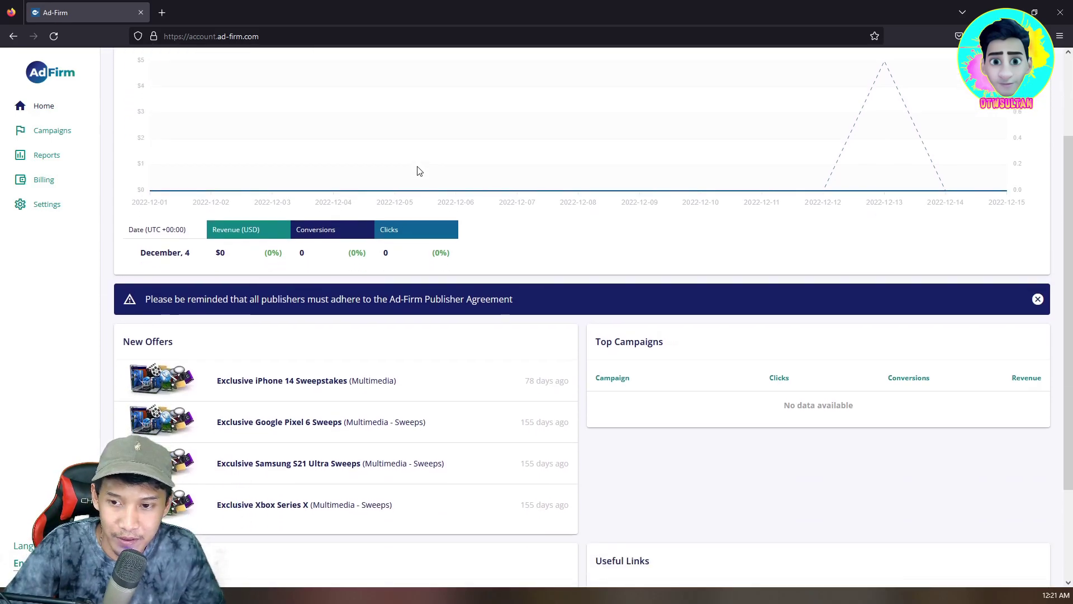
{"action": "scroll", "coordinate": [419, 170], "scroll_direction": "up", "scroll_amount": 2}
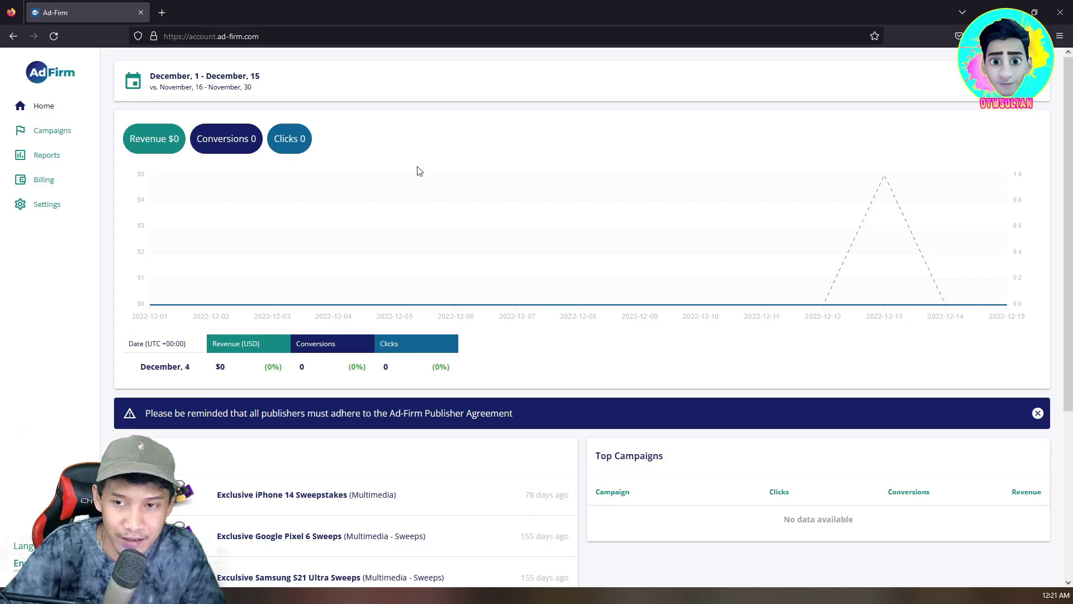
{"action": "scroll", "coordinate": [419, 170], "scroll_direction": "down", "scroll_amount": 1}
{"action": "scroll", "coordinate": [419, 171], "scroll_direction": "up", "scroll_amount": 1}
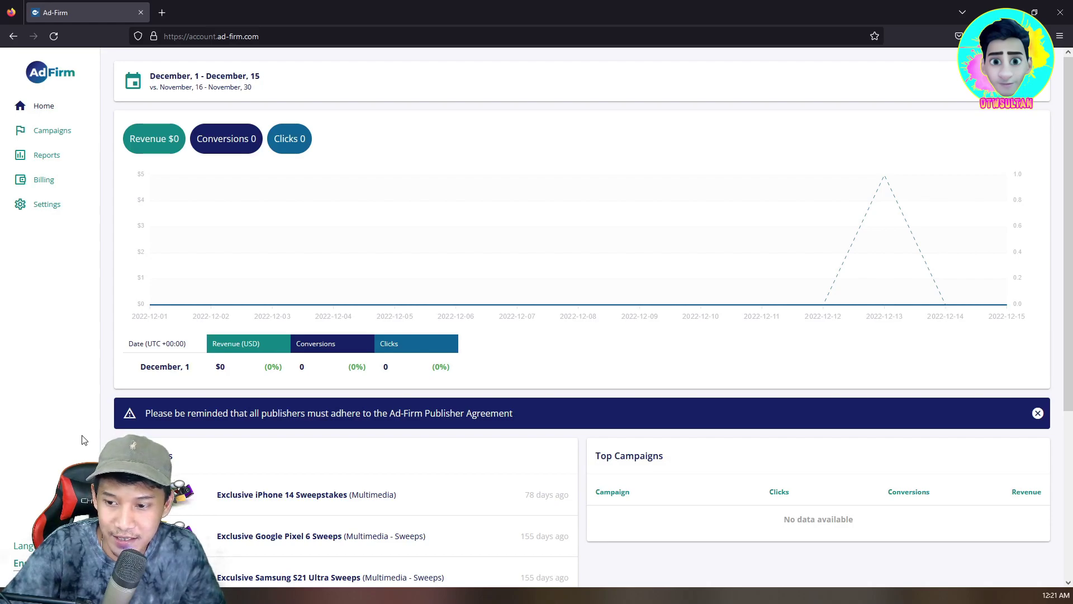
Step: View the dashboard's list of available interface languages and close it without changing the language
{"action": "left_click", "coordinate": [22, 562]}
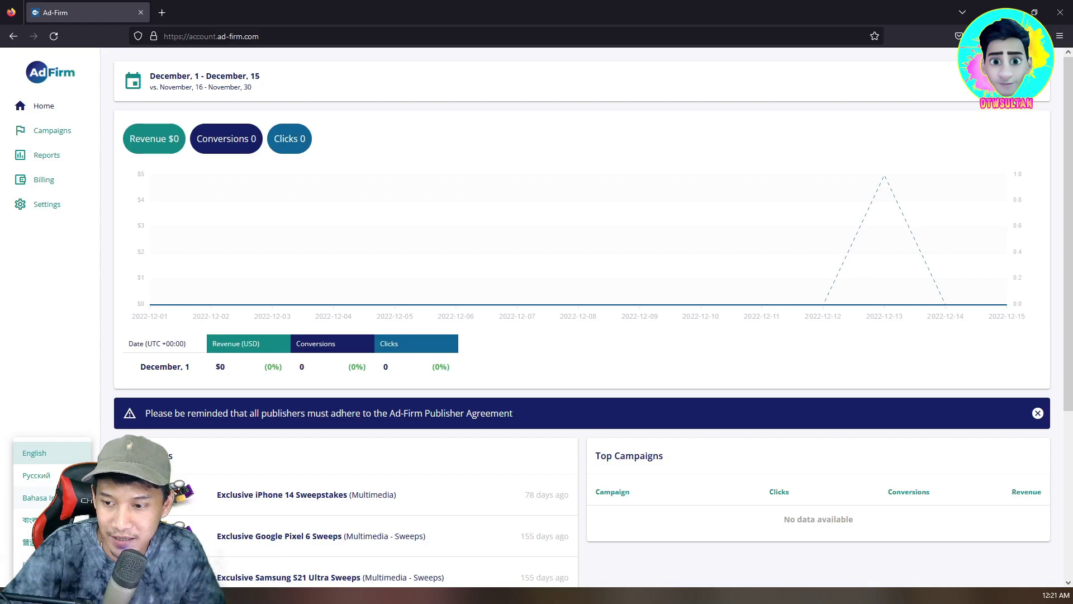
{"action": "scroll", "coordinate": [593, 318], "scroll_direction": "down", "scroll_amount": 1}
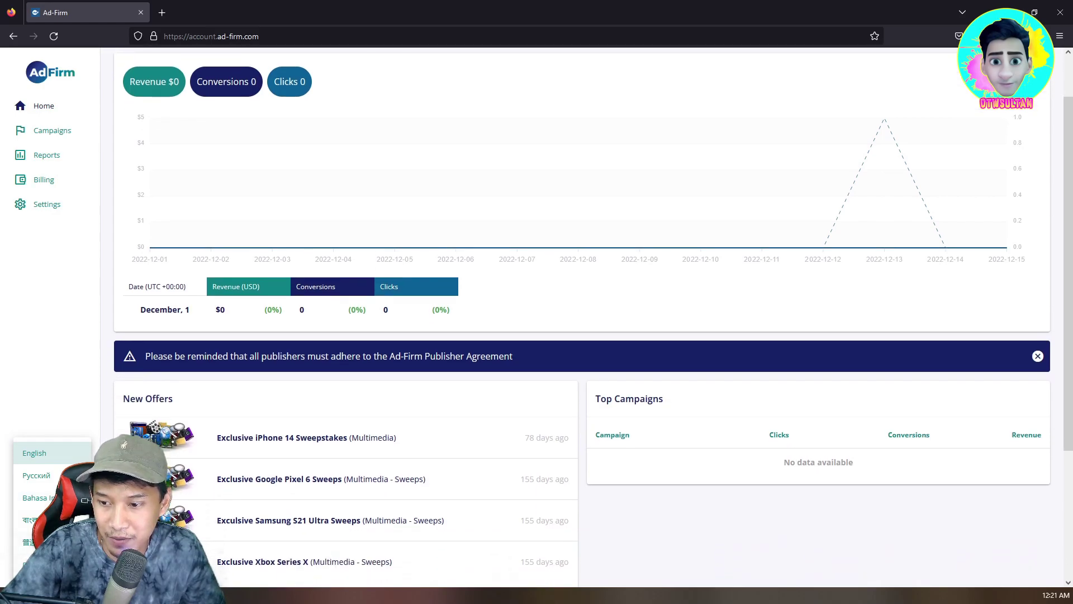
{"action": "scroll", "coordinate": [593, 317], "scroll_direction": "up", "scroll_amount": 1}
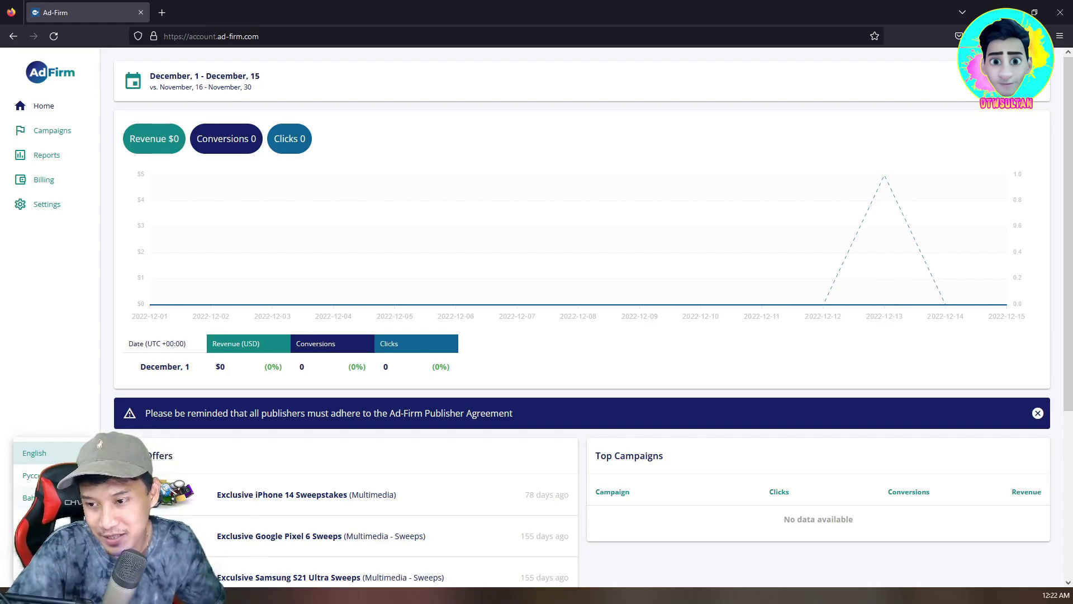
{"action": "left_click", "coordinate": [42, 279]}
Step: Review the home page's New Offers, Top Campaigns and Useful Links sections
{"action": "left_click", "coordinate": [50, 106]}
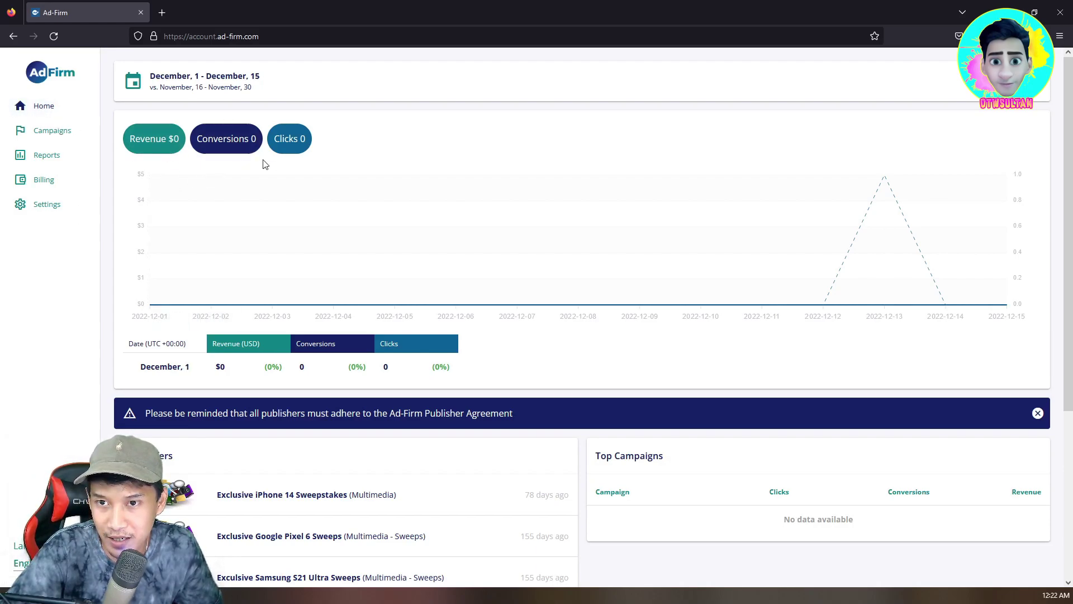
{"action": "scroll", "coordinate": [246, 168], "scroll_direction": "down", "scroll_amount": 1}
{"action": "scroll", "coordinate": [273, 296], "scroll_direction": "down", "scroll_amount": 1}
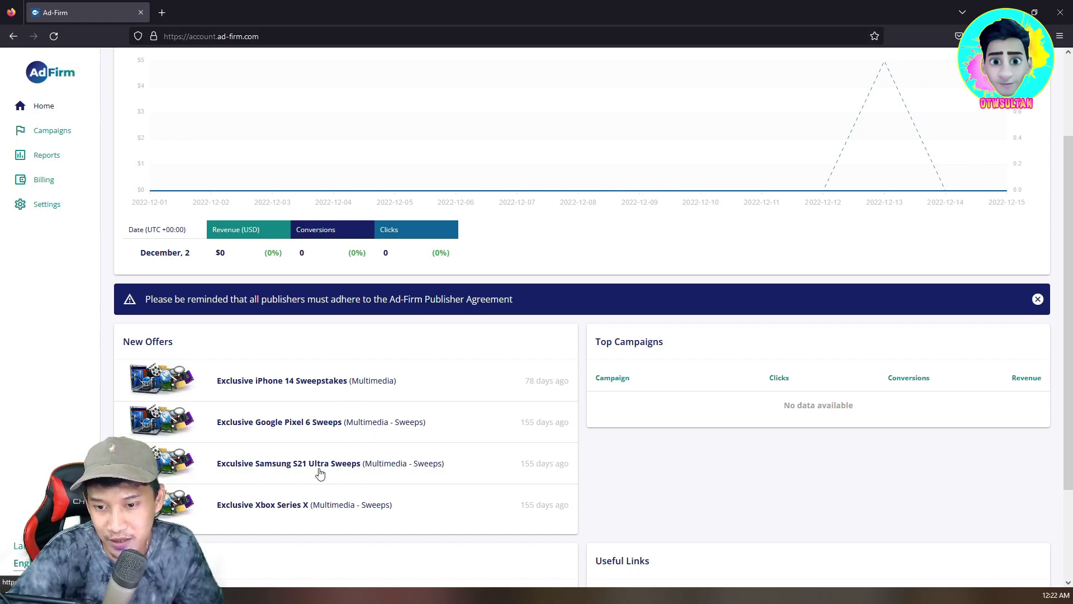
{"action": "scroll", "coordinate": [349, 512], "scroll_direction": "down", "scroll_amount": 2}
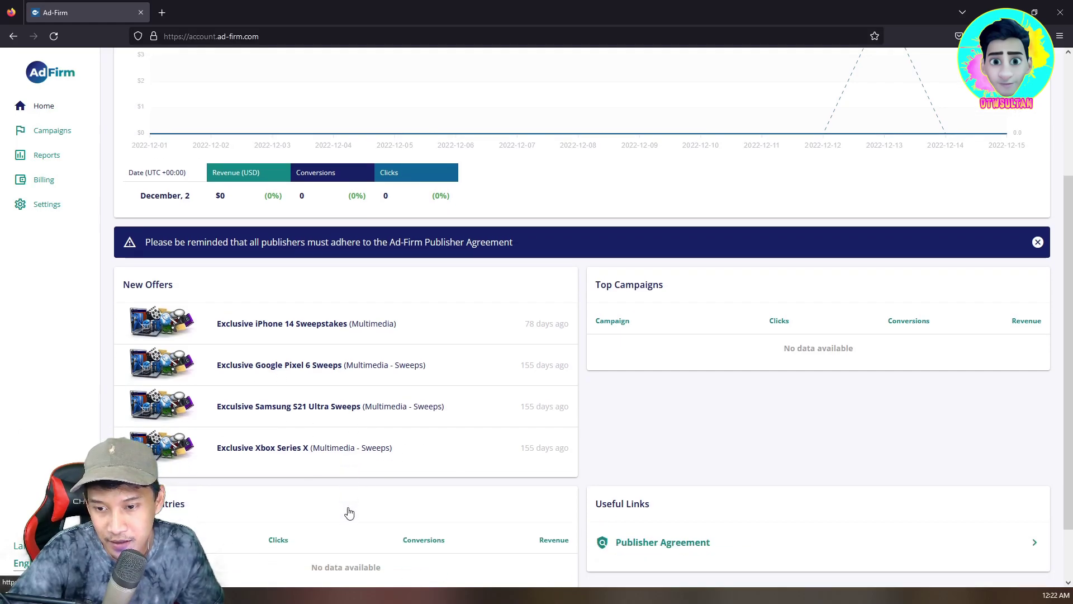
{"action": "scroll", "coordinate": [295, 450], "scroll_direction": "up", "scroll_amount": 3}
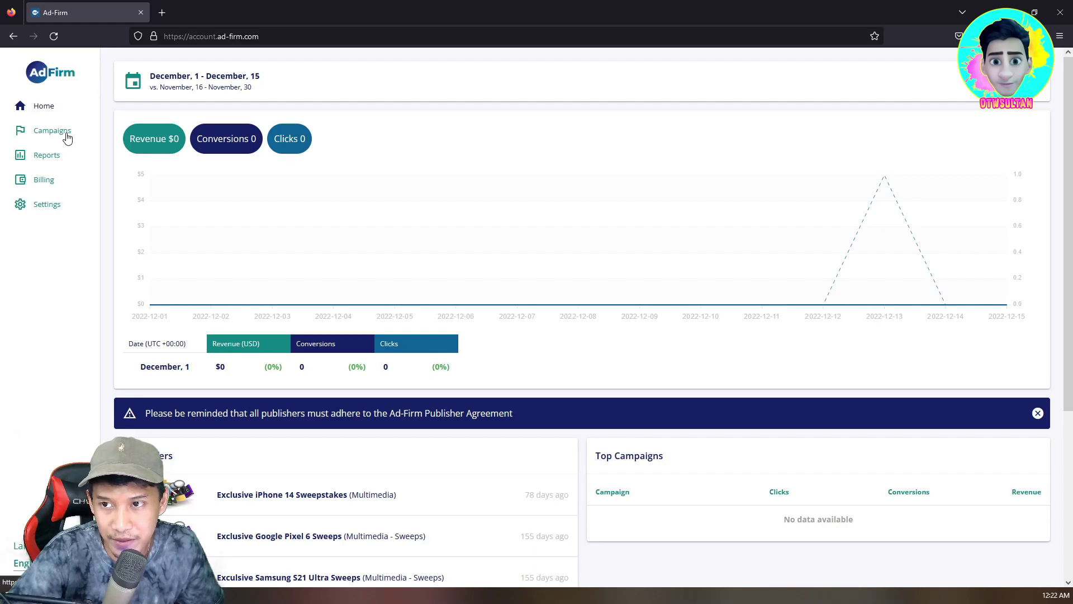
Step: Open the Campaigns page and copy the ad-link of the first Exclusive Football campaign
{"action": "left_click", "coordinate": [65, 136]}
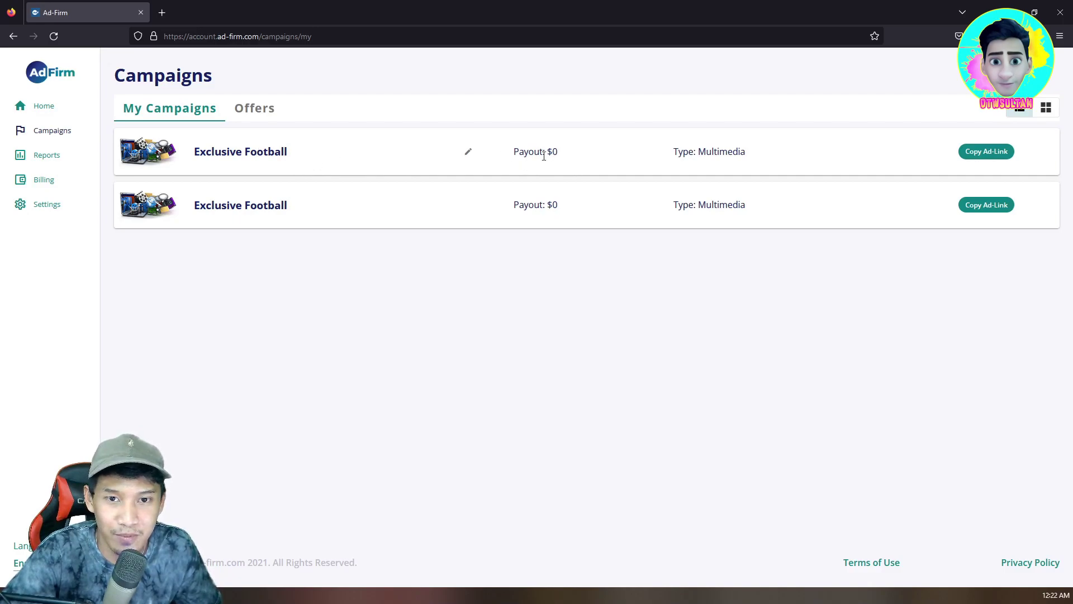
{"action": "left_click", "coordinate": [973, 158]}
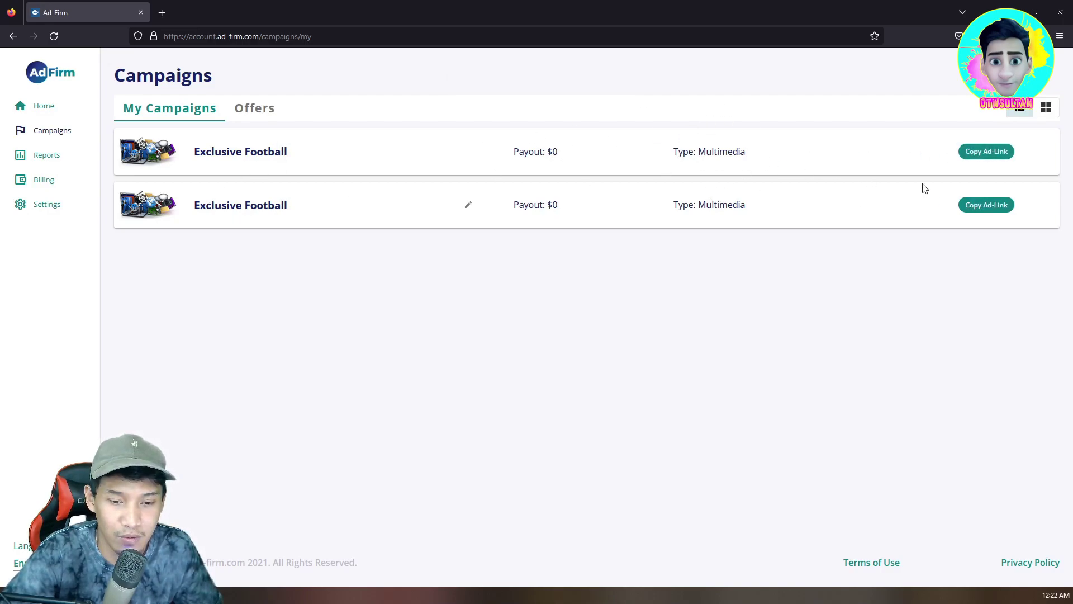
{"action": "left_click", "coordinate": [994, 158]}
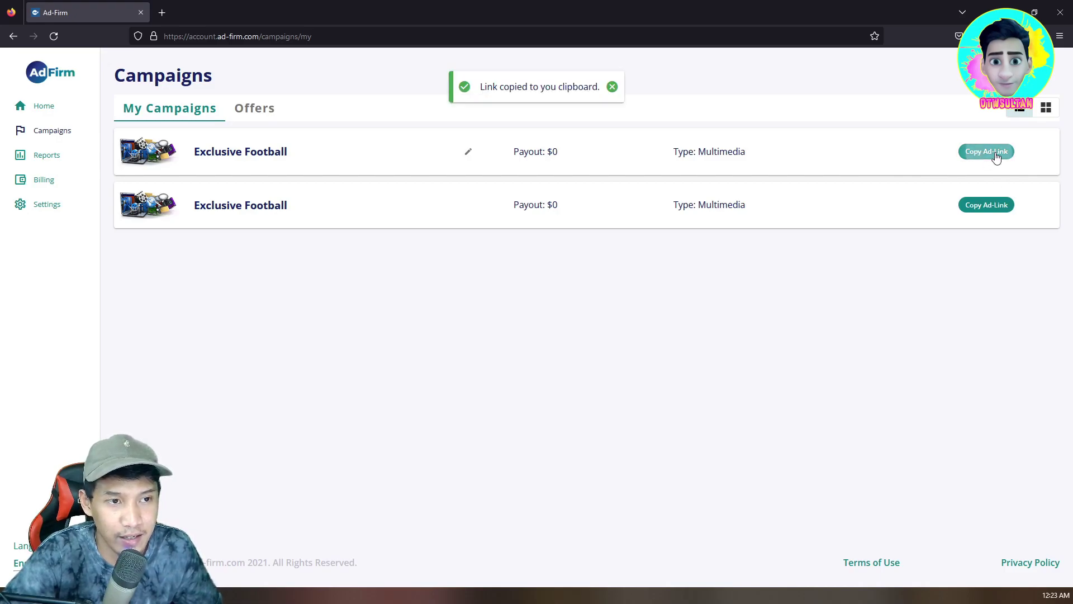
Step: Browse the campaign offers, comparing their types, payouts and whether they need an application or allow direct campaign creation
{"action": "left_click", "coordinate": [254, 110]}
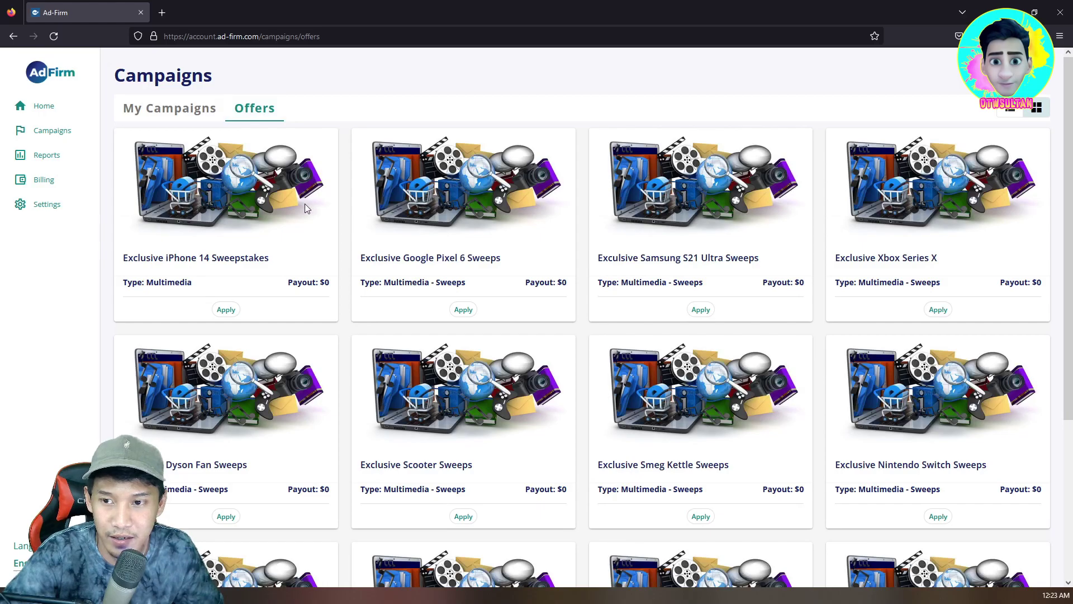
{"action": "scroll", "coordinate": [305, 206], "scroll_direction": "down", "scroll_amount": 1}
{"action": "scroll", "coordinate": [306, 208], "scroll_direction": "down", "scroll_amount": 10}
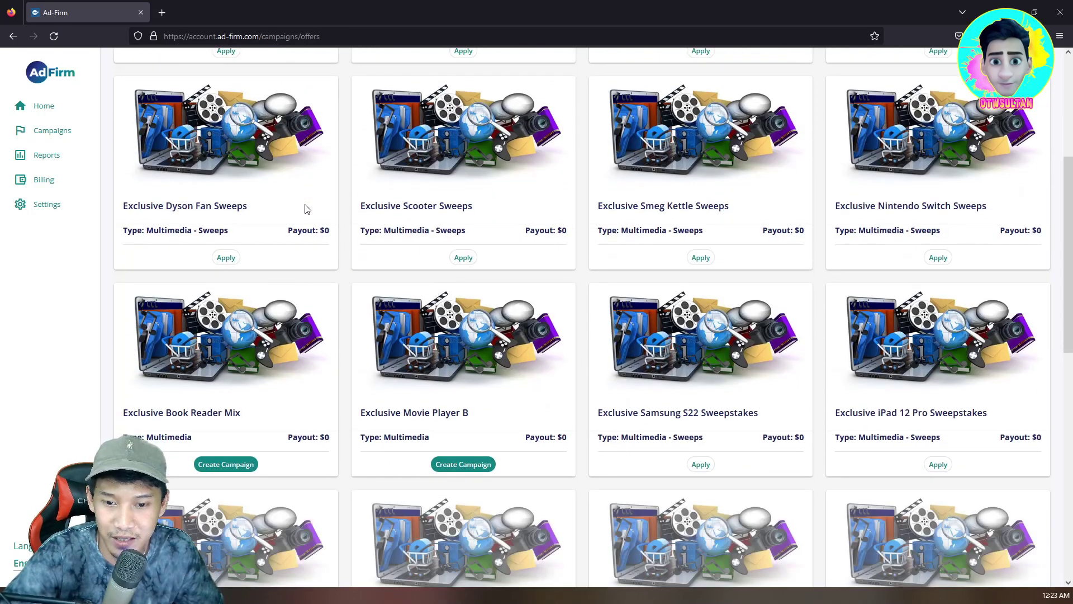
{"action": "scroll", "coordinate": [308, 212], "scroll_direction": "up", "scroll_amount": 9}
{"action": "scroll", "coordinate": [307, 212], "scroll_direction": "up", "scroll_amount": 2}
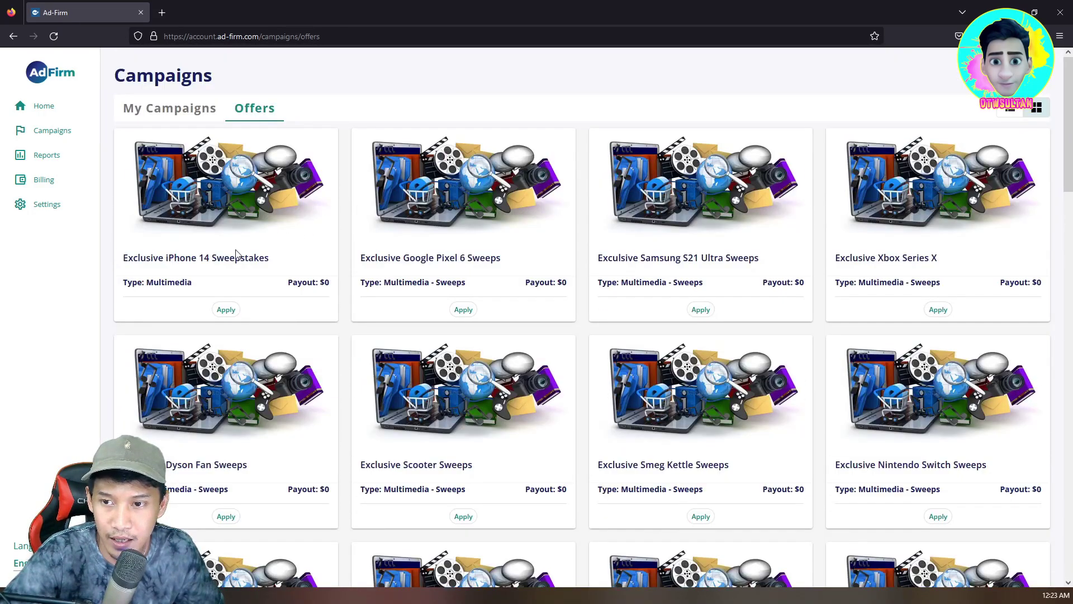
{"action": "scroll", "coordinate": [522, 269], "scroll_direction": "down", "scroll_amount": 1}
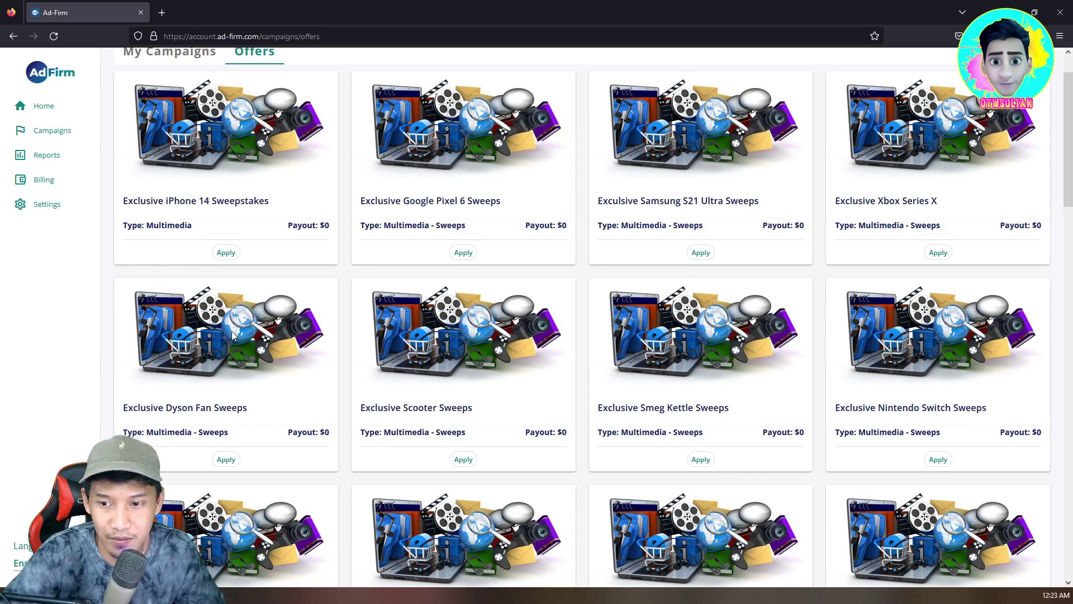
{"action": "scroll", "coordinate": [294, 391], "scroll_direction": "down", "scroll_amount": 1}
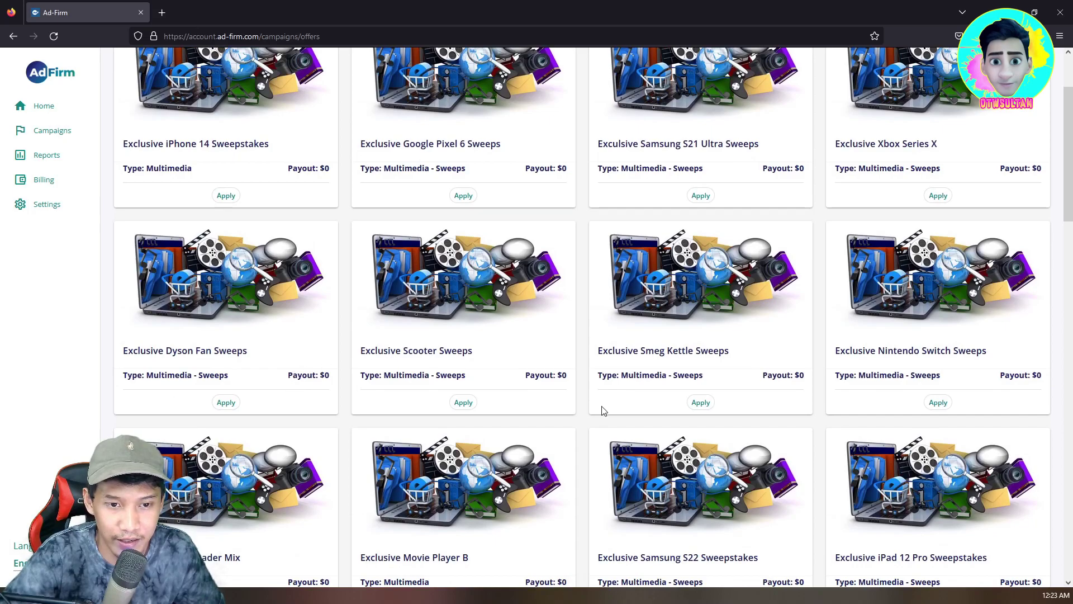
{"action": "scroll", "coordinate": [652, 384], "scroll_direction": "down", "scroll_amount": 2}
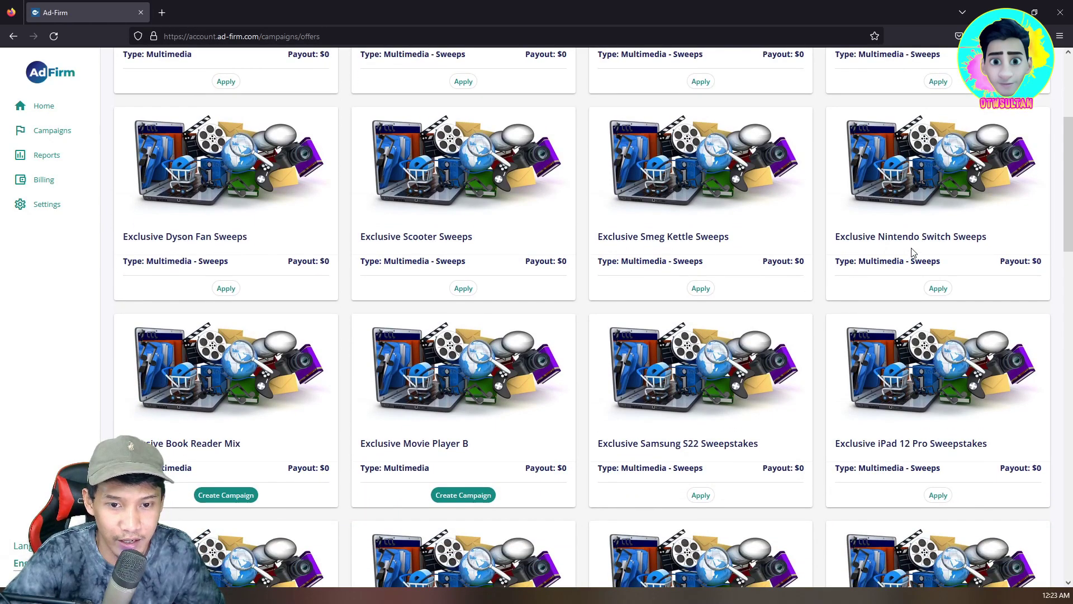
{"action": "scroll", "coordinate": [274, 475], "scroll_direction": "down", "scroll_amount": 1}
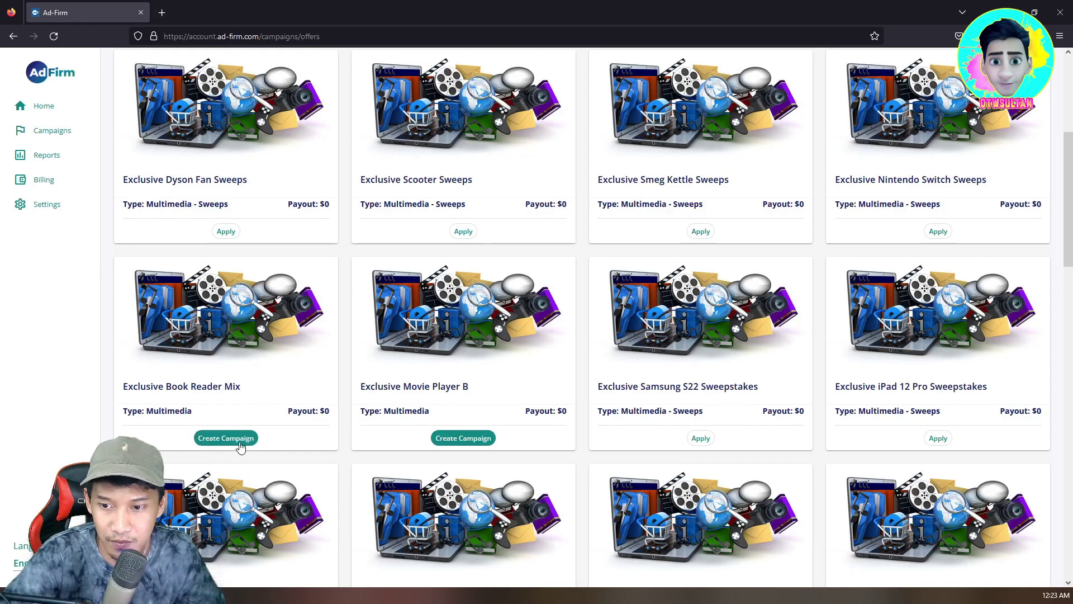
{"action": "scroll", "coordinate": [414, 388], "scroll_direction": "down", "scroll_amount": 1}
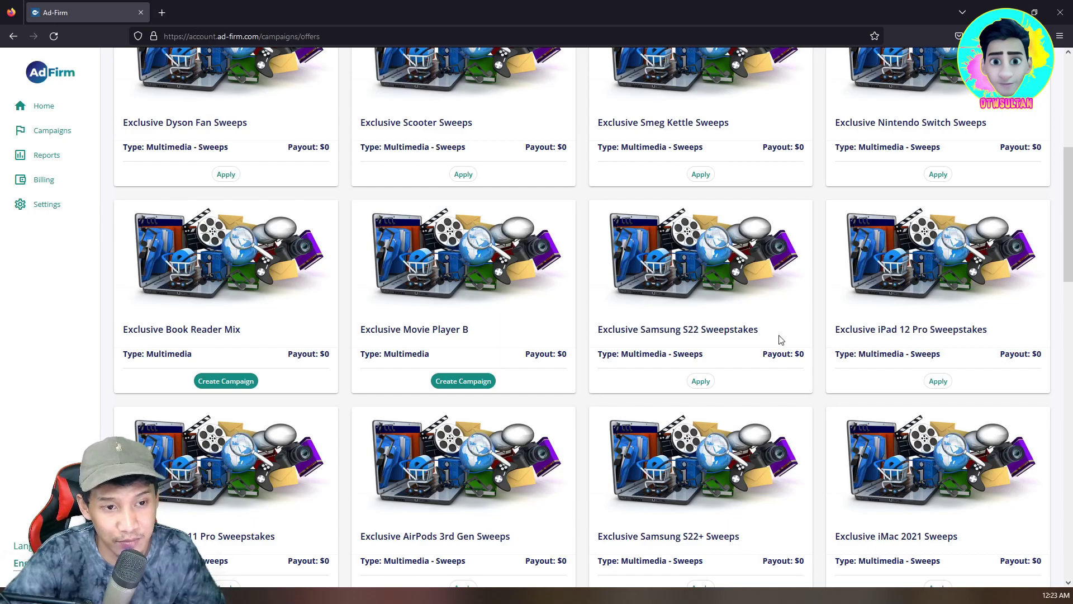
{"action": "scroll", "coordinate": [842, 343], "scroll_direction": "down", "scroll_amount": 4}
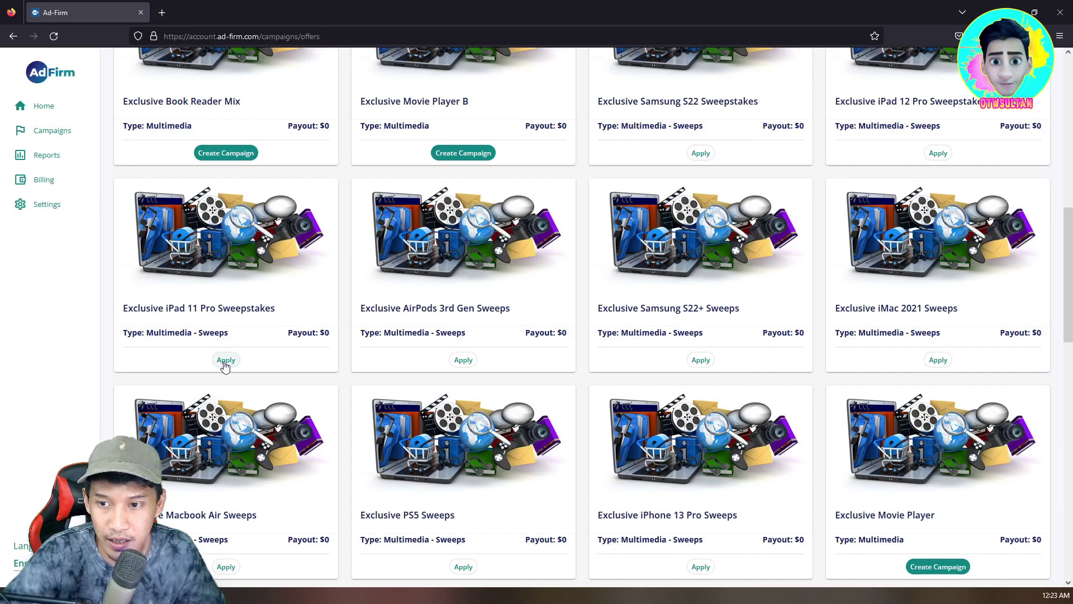
{"action": "scroll", "coordinate": [225, 366], "scroll_direction": "down", "scroll_amount": 2}
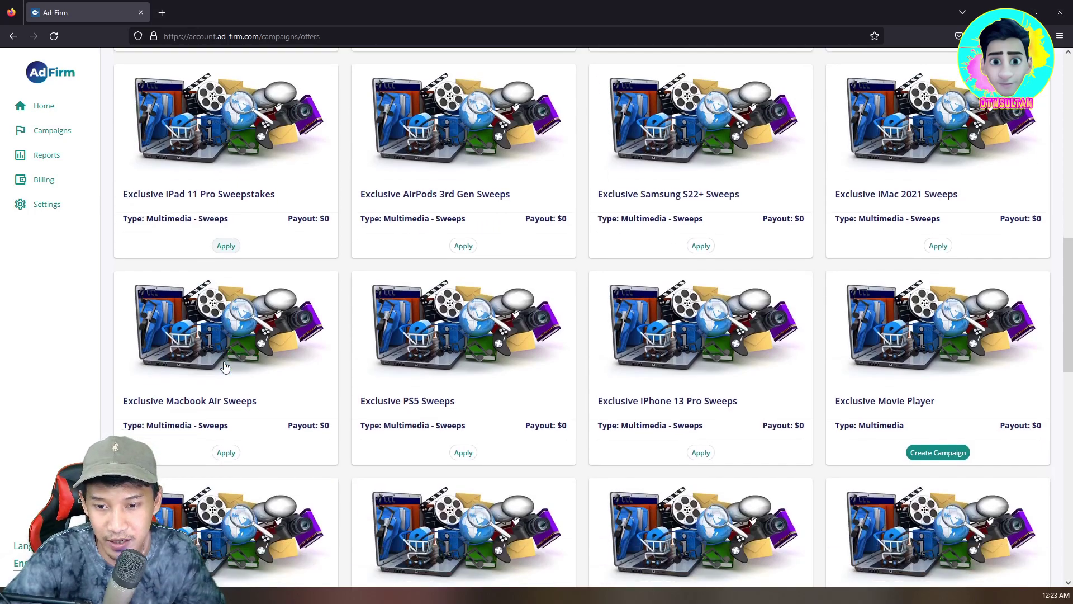
{"action": "scroll", "coordinate": [225, 366], "scroll_direction": "down", "scroll_amount": 6}
{"action": "scroll", "coordinate": [226, 366], "scroll_direction": "down", "scroll_amount": 3}
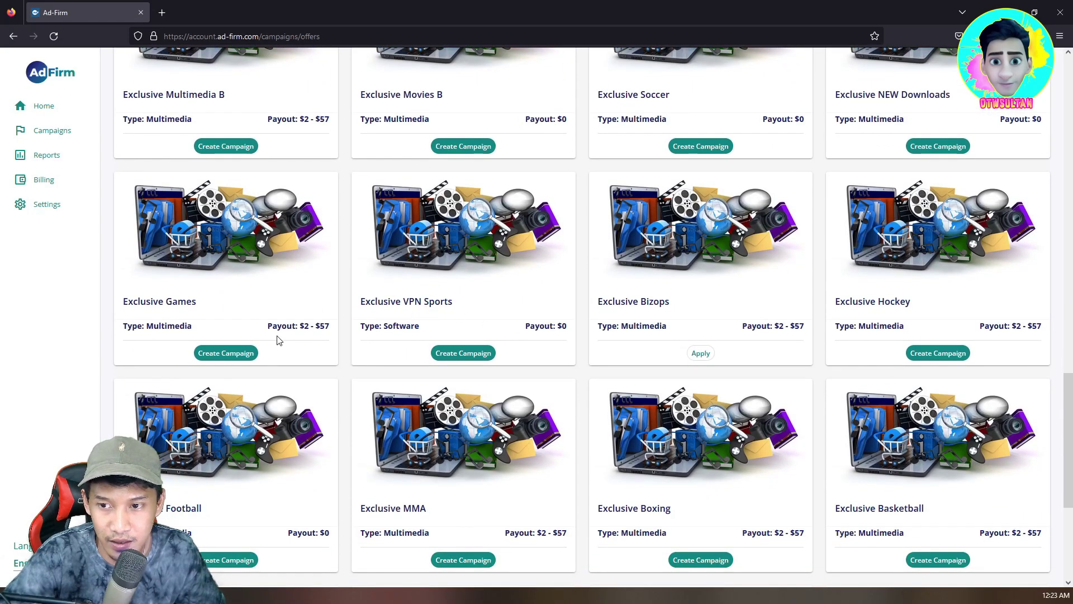
{"action": "scroll", "coordinate": [279, 340], "scroll_direction": "down", "scroll_amount": 5}
Step: Apply for the Exclusive Smeg Kettle Sweeps offer
{"action": "scroll", "coordinate": [503, 331], "scroll_direction": "up", "scroll_amount": 8}
{"action": "scroll", "coordinate": [590, 329], "scroll_direction": "up", "scroll_amount": 15}
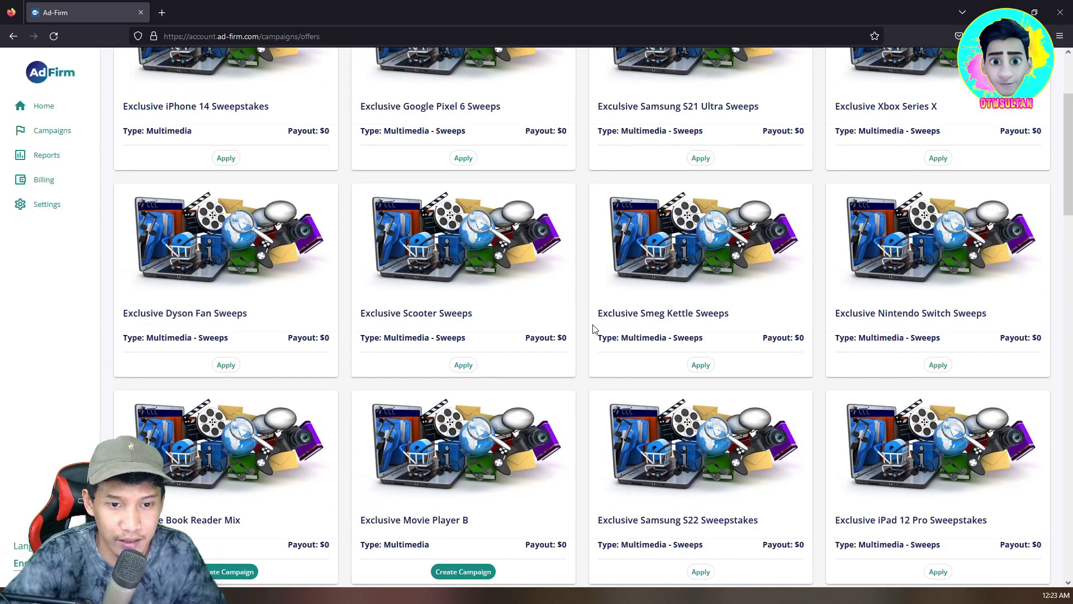
{"action": "left_click", "coordinate": [701, 366]}
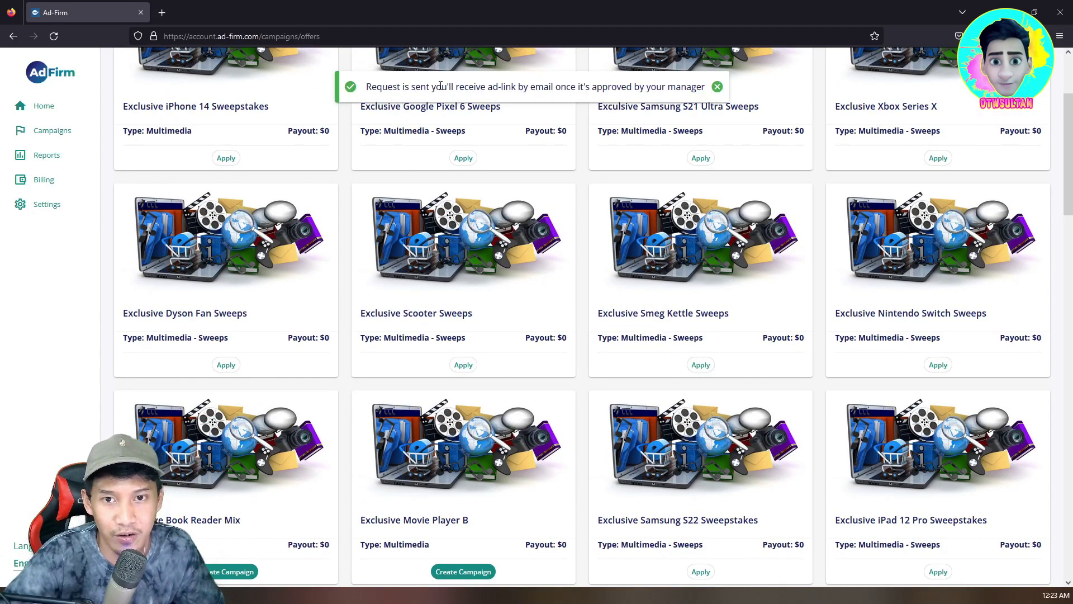
{"action": "scroll", "coordinate": [710, 367], "scroll_direction": "up", "scroll_amount": 3}
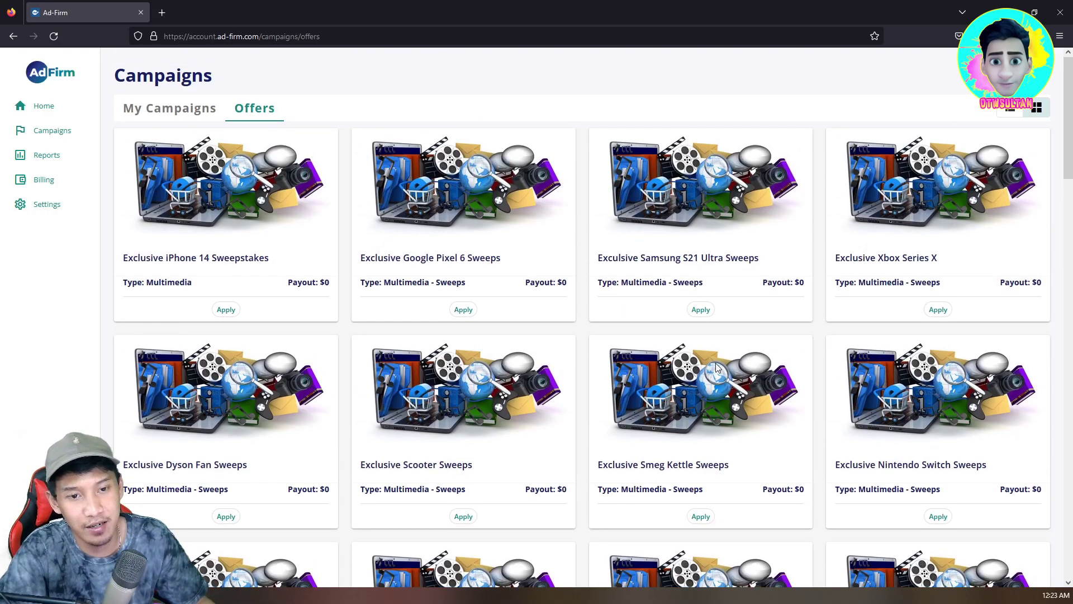
Step: Apply for the Exclusive Samsung S22+ Sweeps offer
{"action": "scroll", "coordinate": [722, 380], "scroll_direction": "down", "scroll_amount": 3}
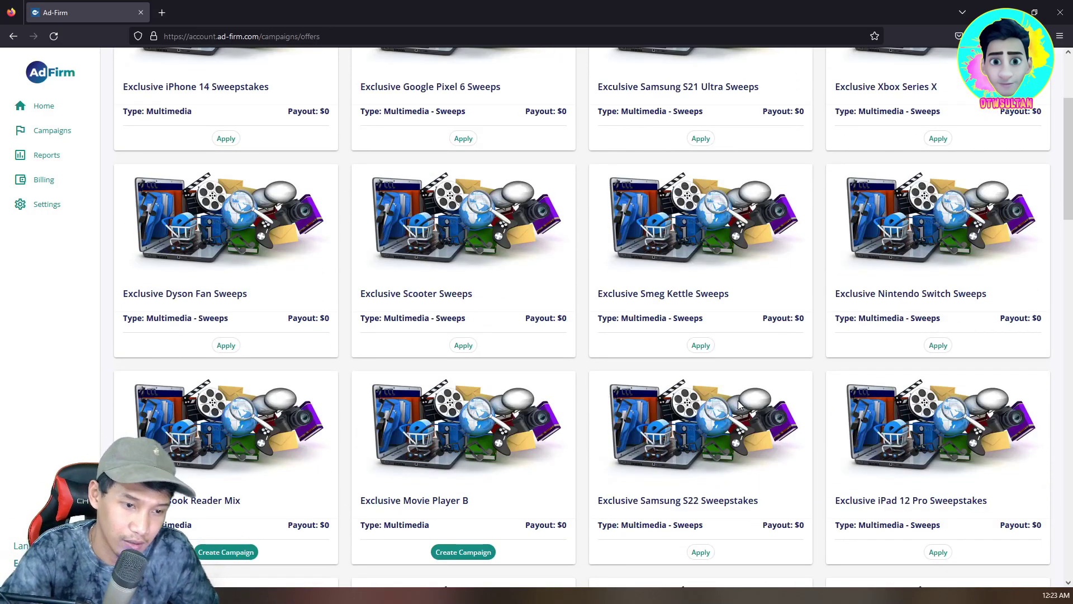
{"action": "scroll", "coordinate": [739, 405], "scroll_direction": "down", "scroll_amount": 10}
{"action": "scroll", "coordinate": [745, 391], "scroll_direction": "up", "scroll_amount": 3}
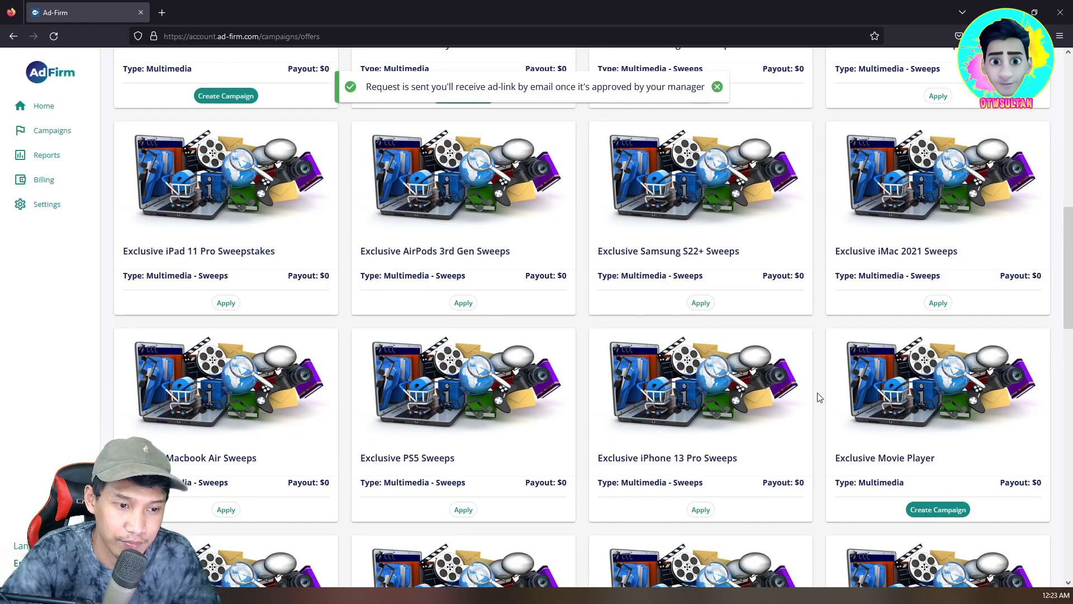
{"action": "scroll", "coordinate": [819, 397], "scroll_direction": "down", "scroll_amount": 2}
{"action": "scroll", "coordinate": [819, 397], "scroll_direction": "down", "scroll_amount": 2}
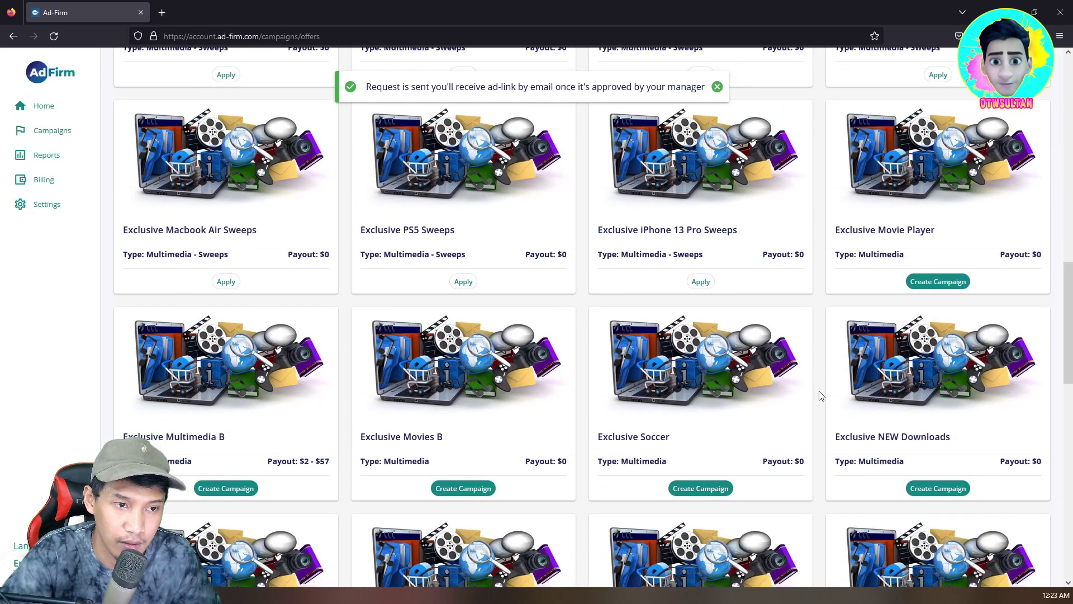
Step: Create campaigns from the Exclusive Movie Player and Exclusive Soccer offers
{"action": "left_click", "coordinate": [930, 287]}
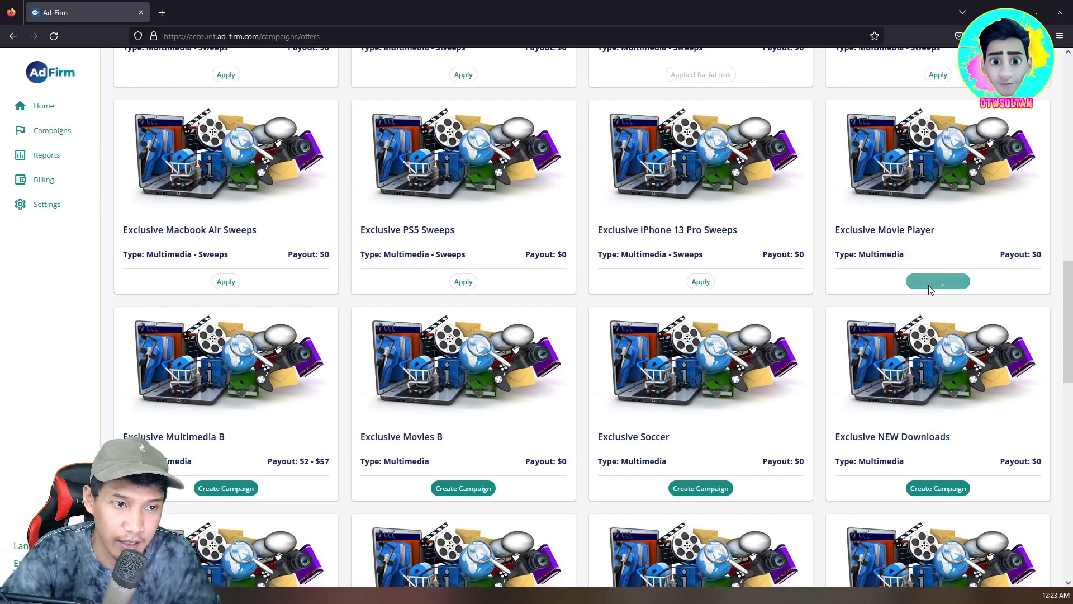
{"action": "scroll", "coordinate": [731, 330], "scroll_direction": "down", "scroll_amount": 3}
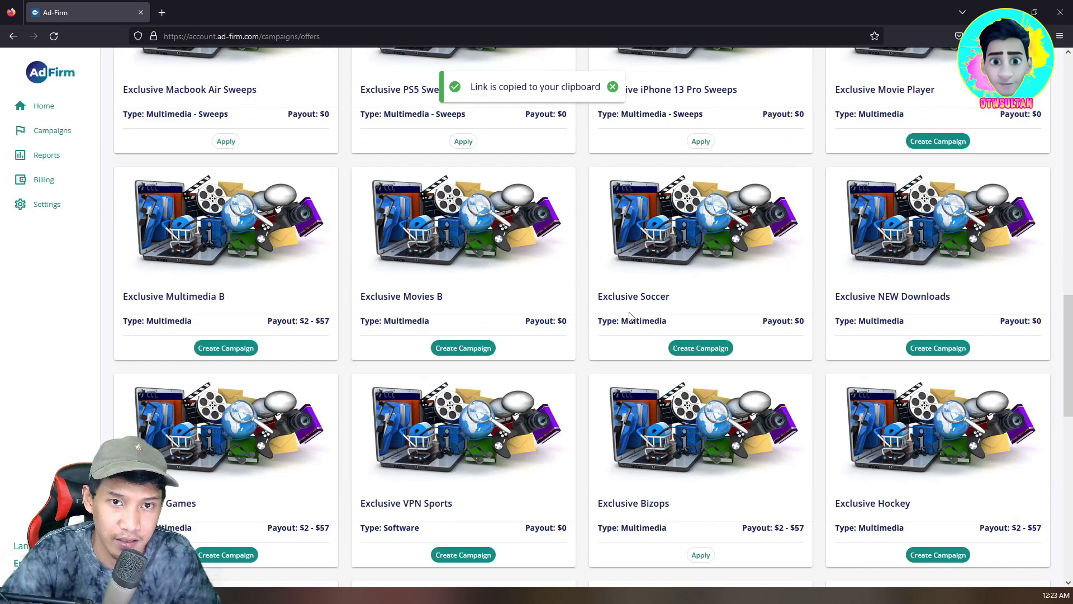
{"action": "left_click", "coordinate": [713, 323]}
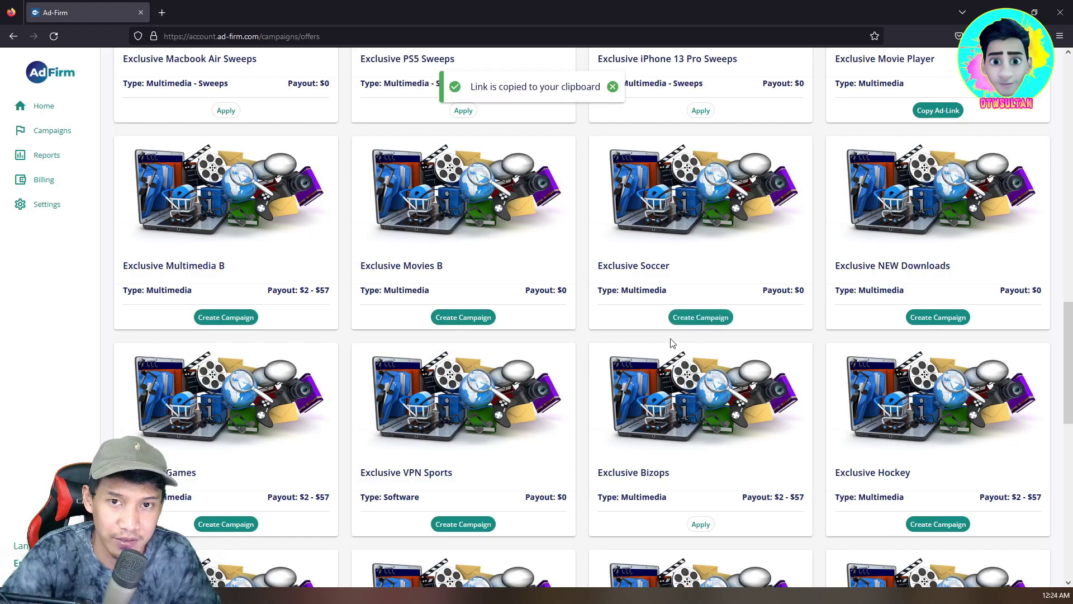
Step: Look through the remaining campaign offers and review the My Campaigns list
{"action": "scroll", "coordinate": [614, 313], "scroll_direction": "down", "scroll_amount": 9}
{"action": "scroll", "coordinate": [582, 302], "scroll_direction": "down", "scroll_amount": 3}
{"action": "scroll", "coordinate": [582, 300], "scroll_direction": "up", "scroll_amount": 10}
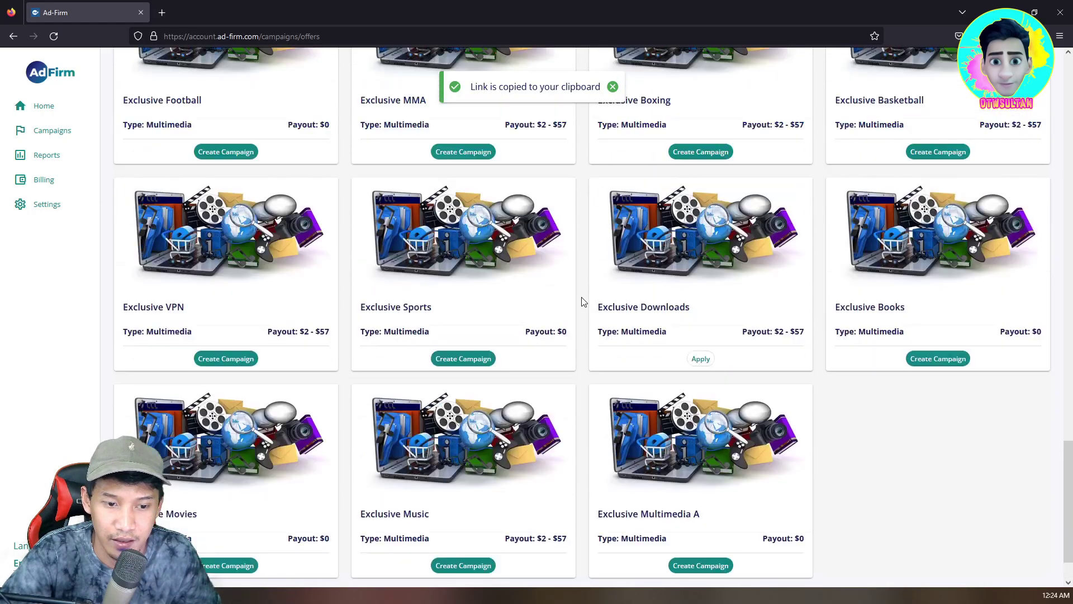
{"action": "scroll", "coordinate": [587, 304], "scroll_direction": "up", "scroll_amount": 7}
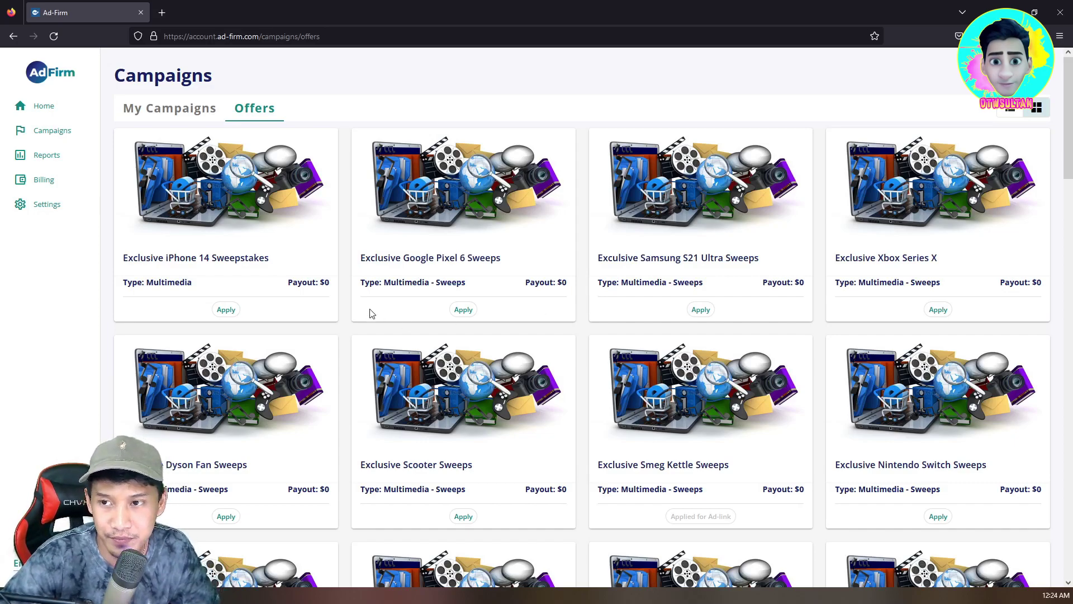
{"action": "left_click", "coordinate": [171, 109]}
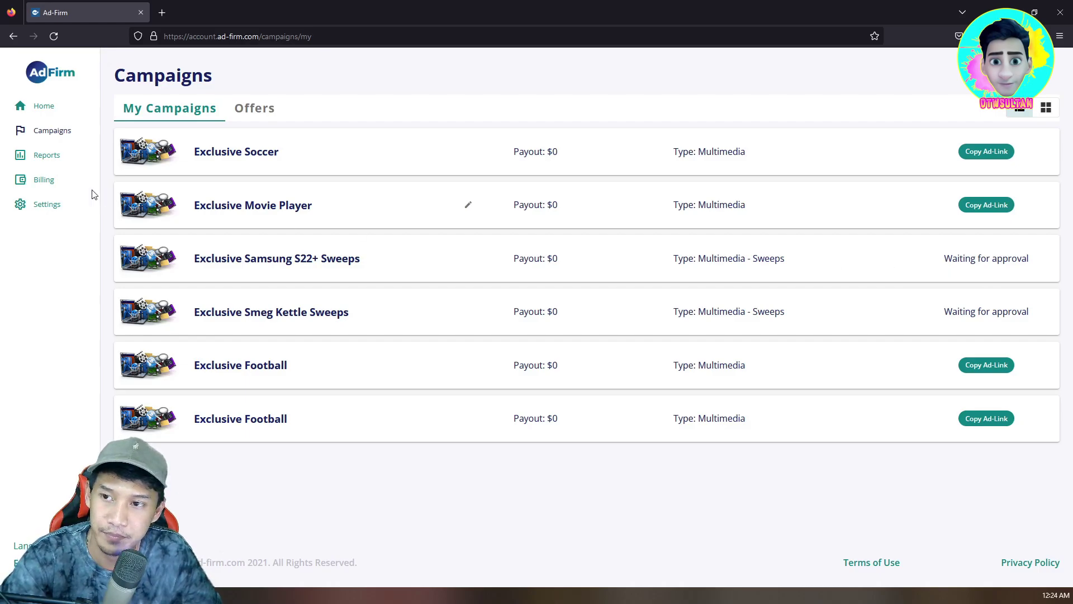
Step: Open the Reports page and view the options for breaking down the analytics
{"action": "left_click", "coordinate": [46, 160]}
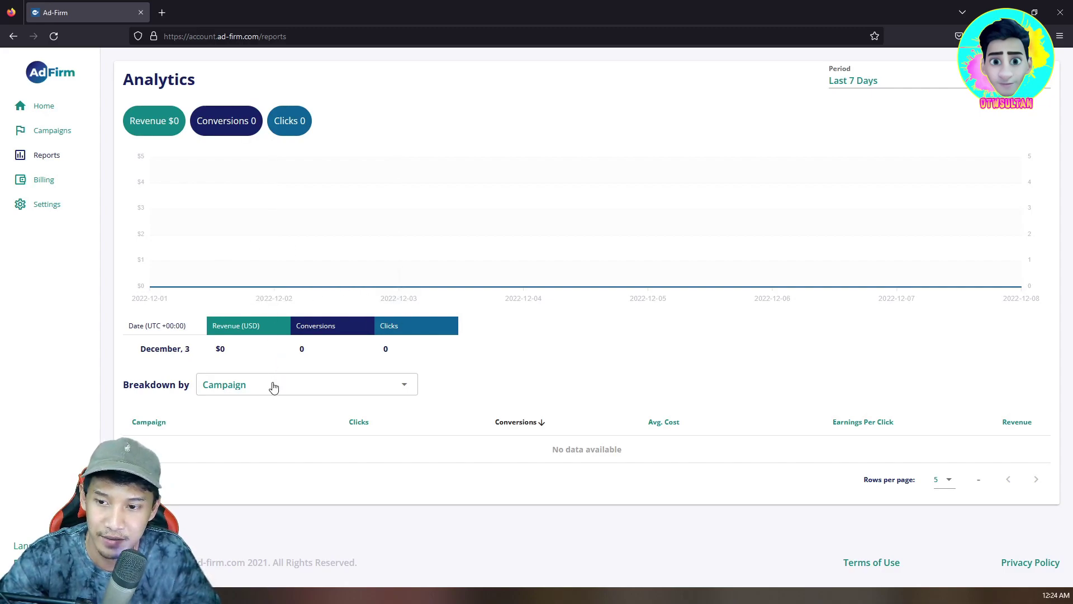
{"action": "left_click", "coordinate": [274, 388]}
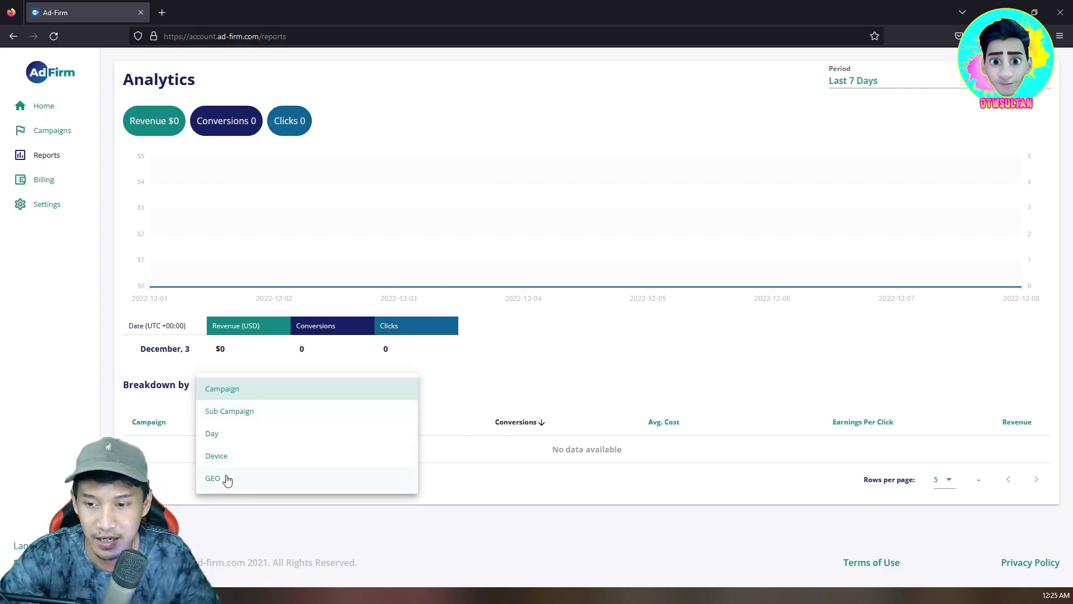
{"action": "left_click", "coordinate": [73, 357]}
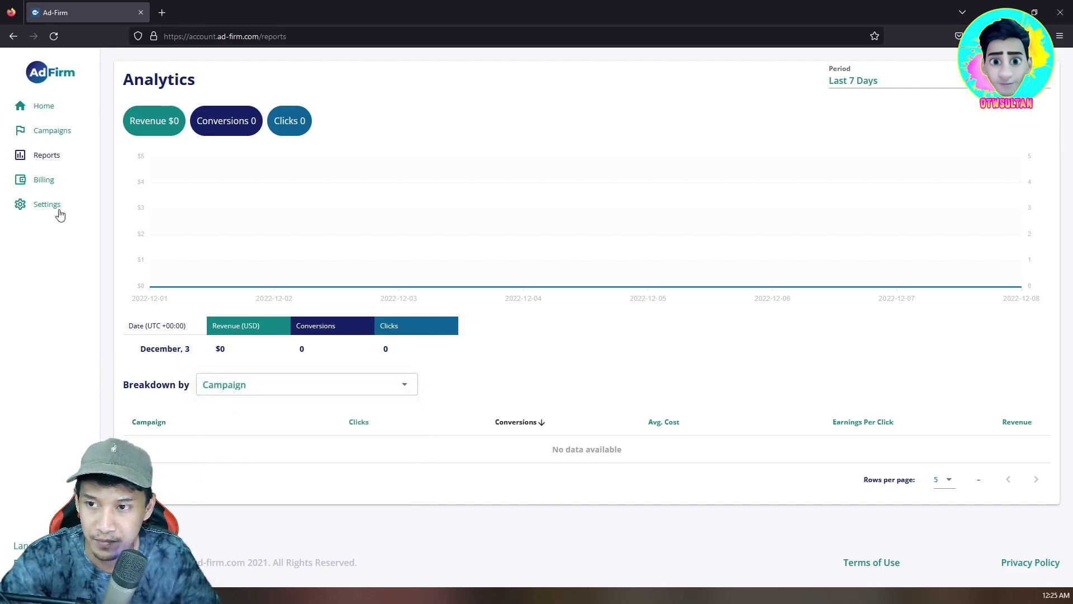
Step: Check the Billing page for transactions and open the account's profile settings
{"action": "left_click", "coordinate": [46, 179]}
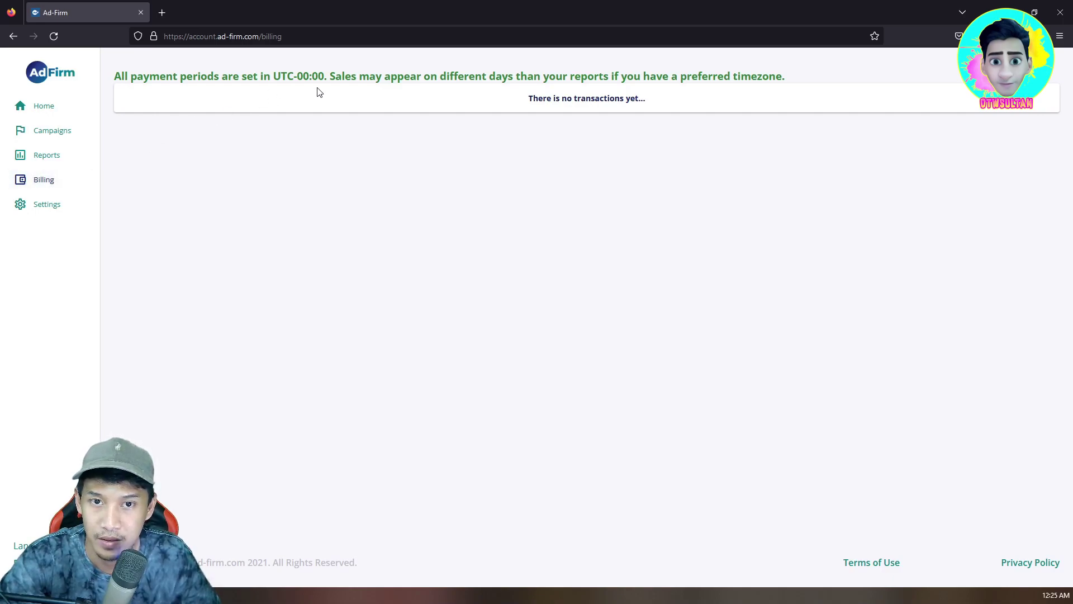
{"action": "left_click", "coordinate": [51, 210]}
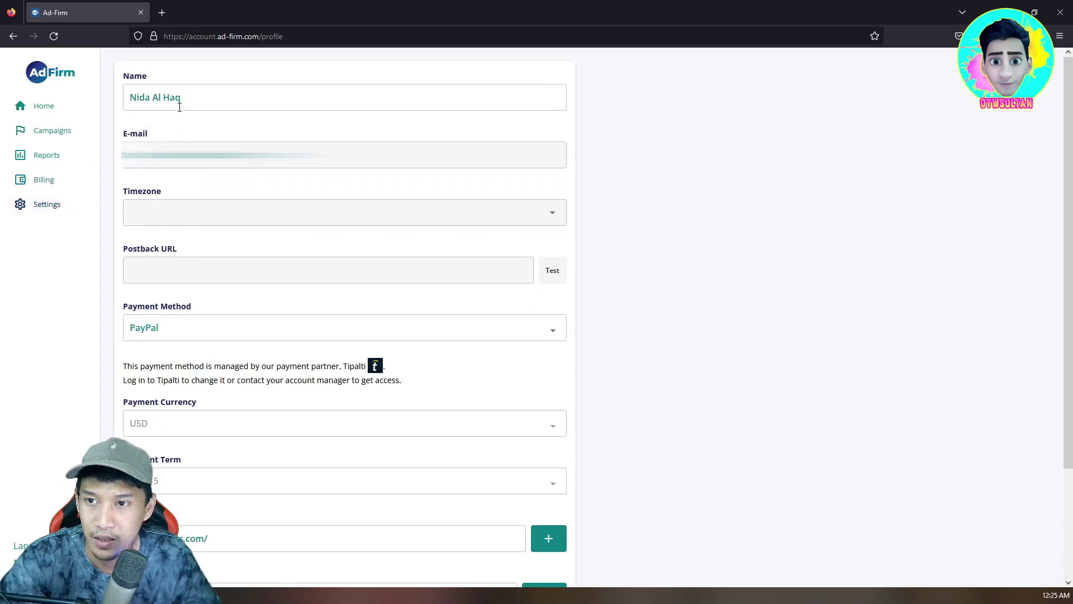
Step: Look through the Timezone options in the profile settings for the matching GMT offset and city
{"action": "scroll", "coordinate": [178, 215], "scroll_direction": "down", "scroll_amount": 1}
{"action": "left_click", "coordinate": [217, 160]}
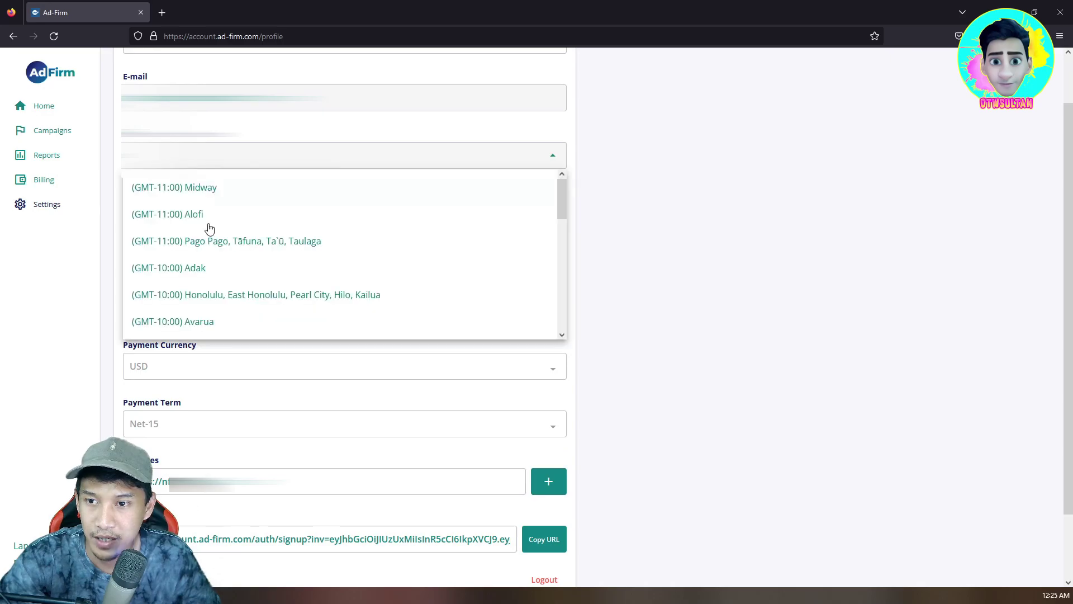
{"action": "scroll", "coordinate": [219, 240], "scroll_direction": "down", "scroll_amount": 5}
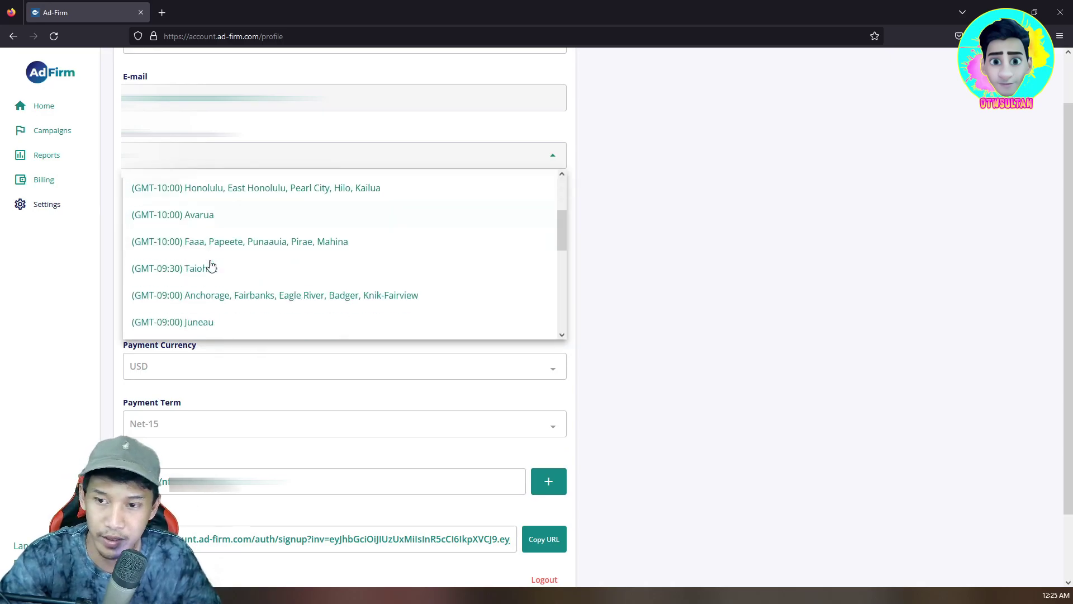
{"action": "scroll", "coordinate": [211, 266], "scroll_direction": "down", "scroll_amount": 10}
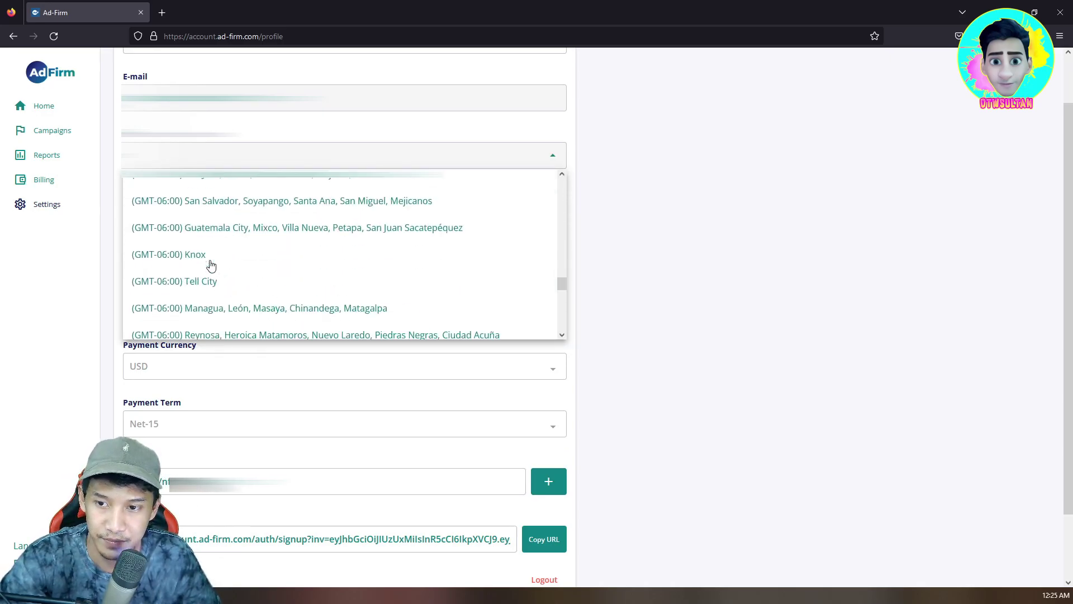
{"action": "scroll", "coordinate": [211, 265], "scroll_direction": "down", "scroll_amount": 6}
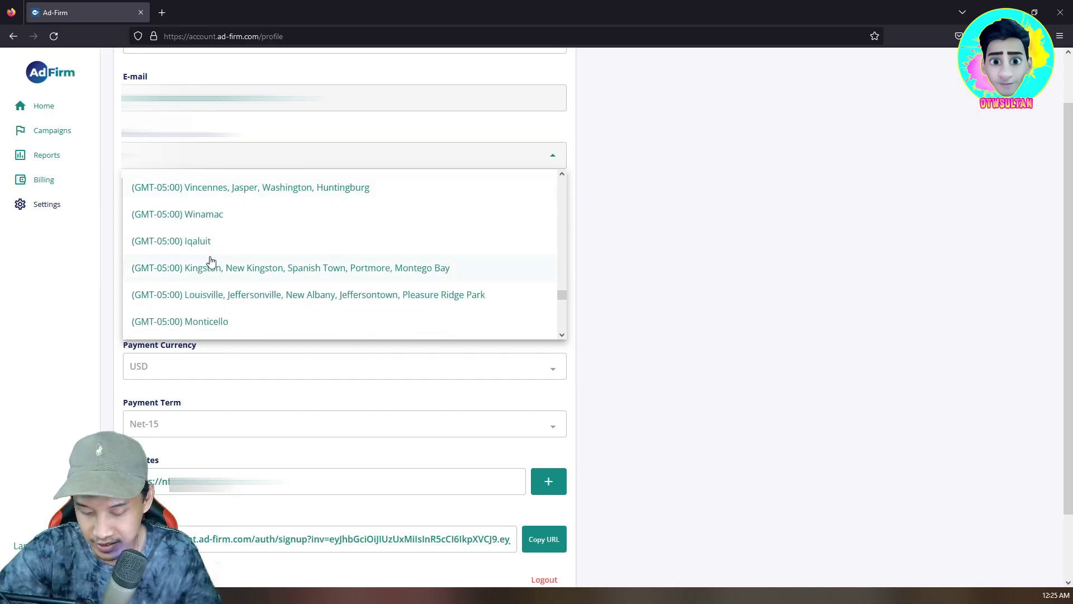
{"action": "scroll", "coordinate": [213, 271], "scroll_direction": "down", "scroll_amount": 4}
{"action": "scroll", "coordinate": [212, 271], "scroll_direction": "down", "scroll_amount": 10}
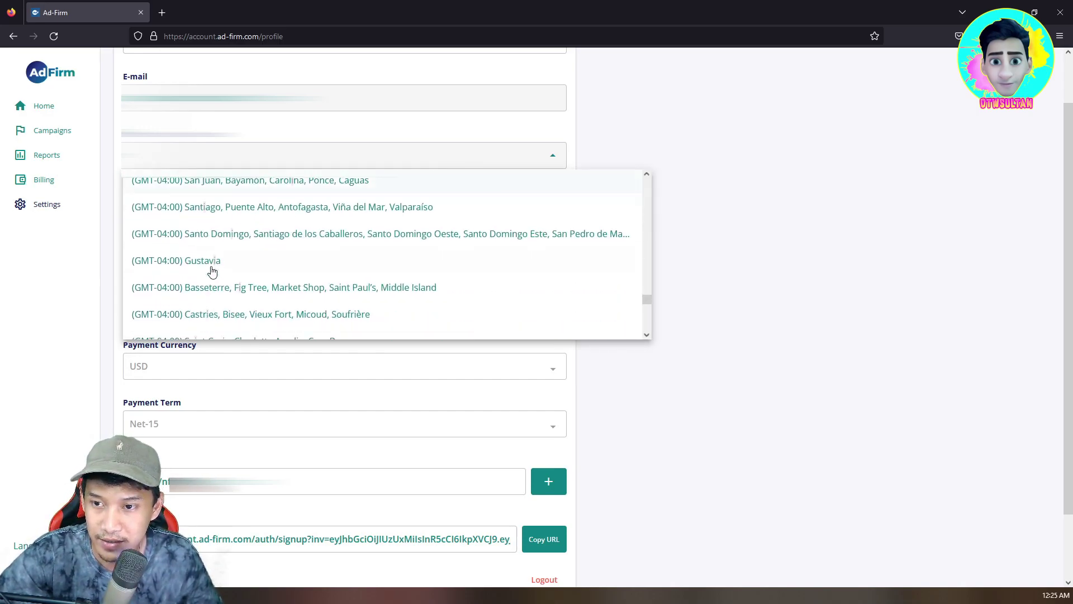
{"action": "scroll", "coordinate": [212, 273], "scroll_direction": "down", "scroll_amount": 10}
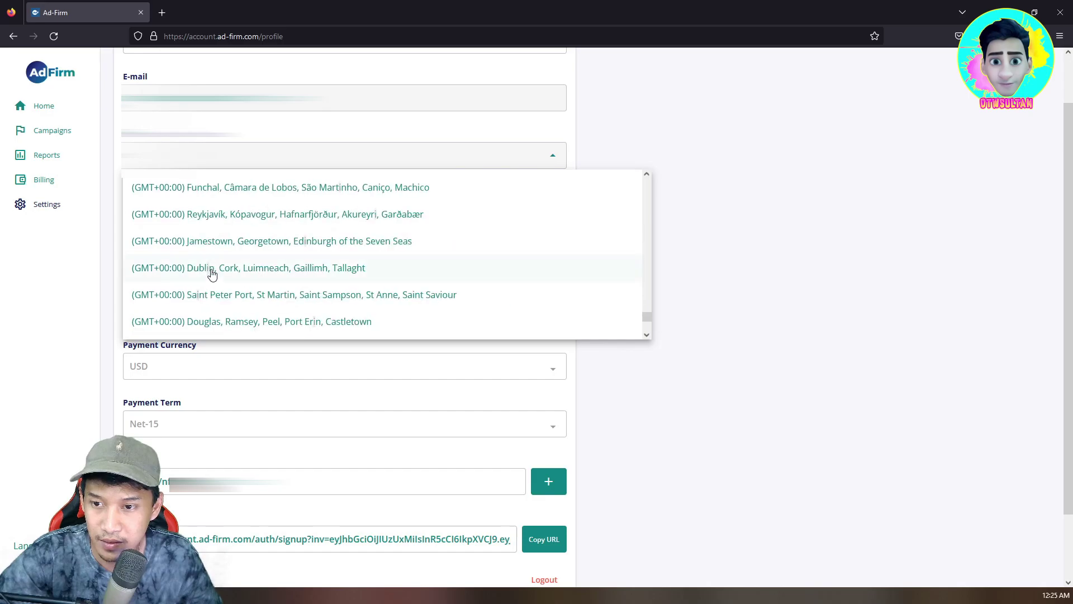
{"action": "scroll", "coordinate": [212, 286], "scroll_direction": "down", "scroll_amount": 10}
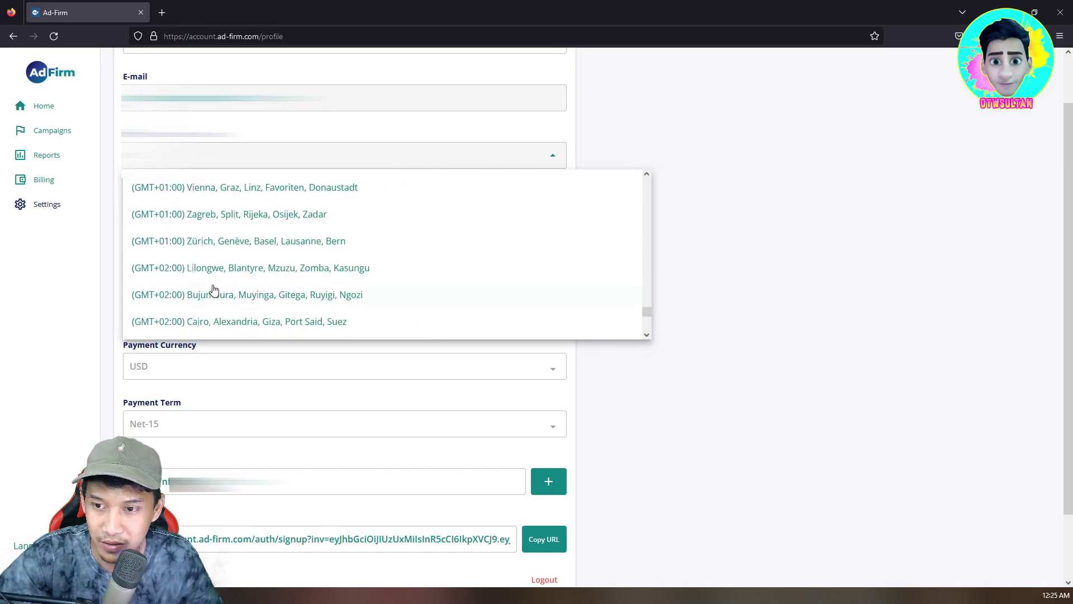
{"action": "scroll", "coordinate": [217, 291], "scroll_direction": "down", "scroll_amount": 10}
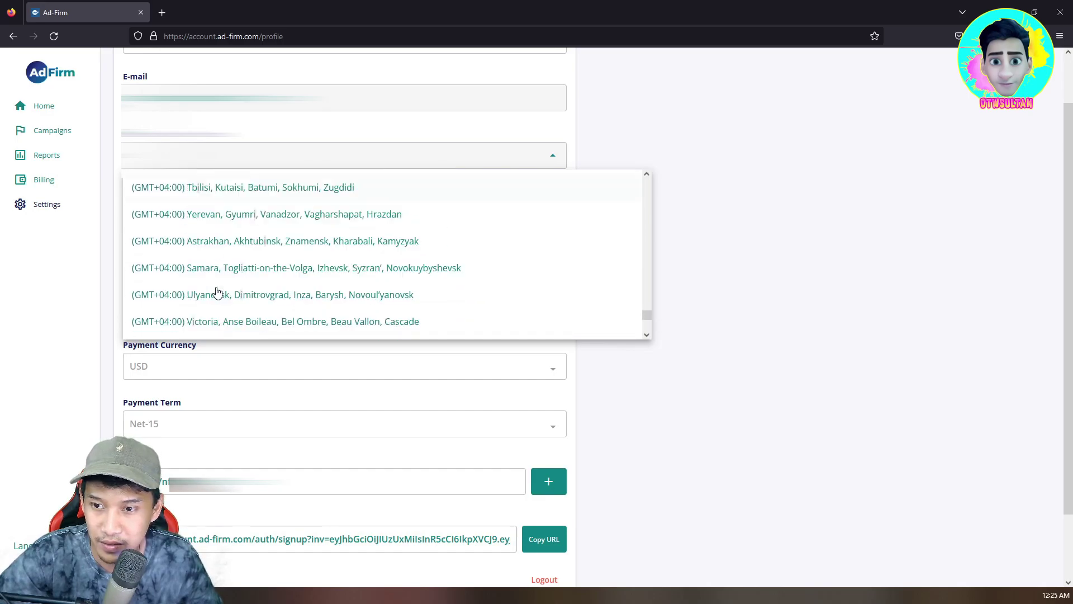
{"action": "scroll", "coordinate": [256, 299], "scroll_direction": "down", "scroll_amount": 10}
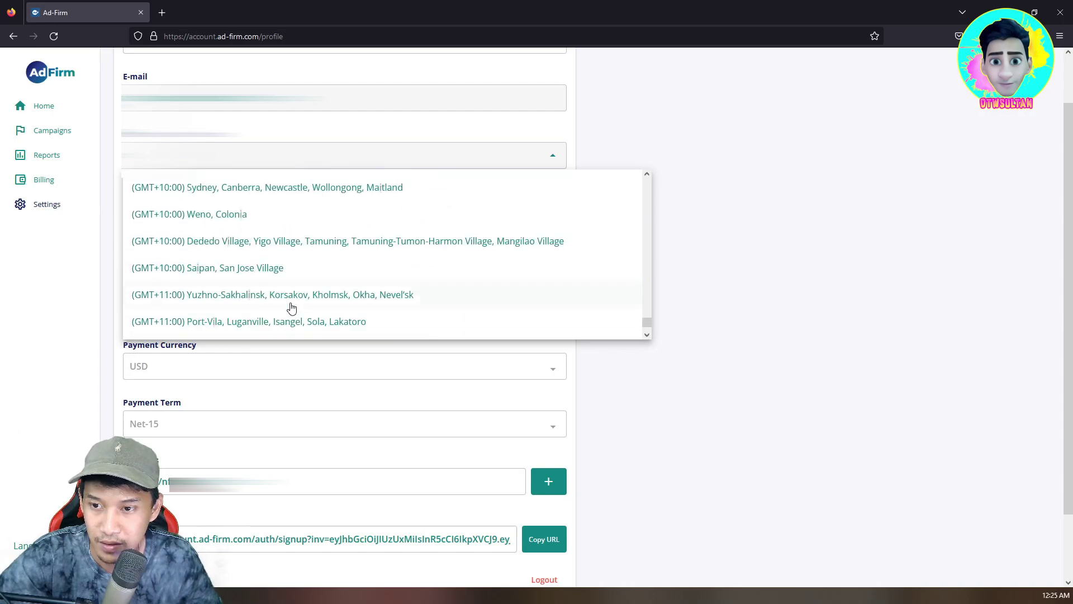
{"action": "scroll", "coordinate": [291, 308], "scroll_direction": "up", "scroll_amount": 4}
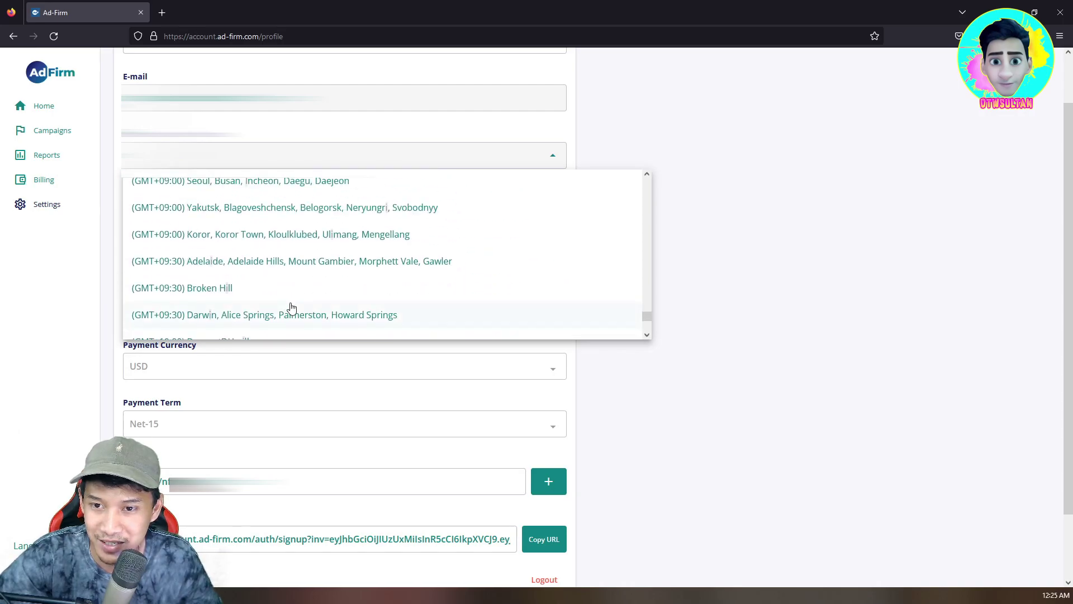
{"action": "scroll", "coordinate": [291, 308], "scroll_direction": "down", "scroll_amount": 10}
{"action": "scroll", "coordinate": [292, 308], "scroll_direction": "up", "scroll_amount": 15}
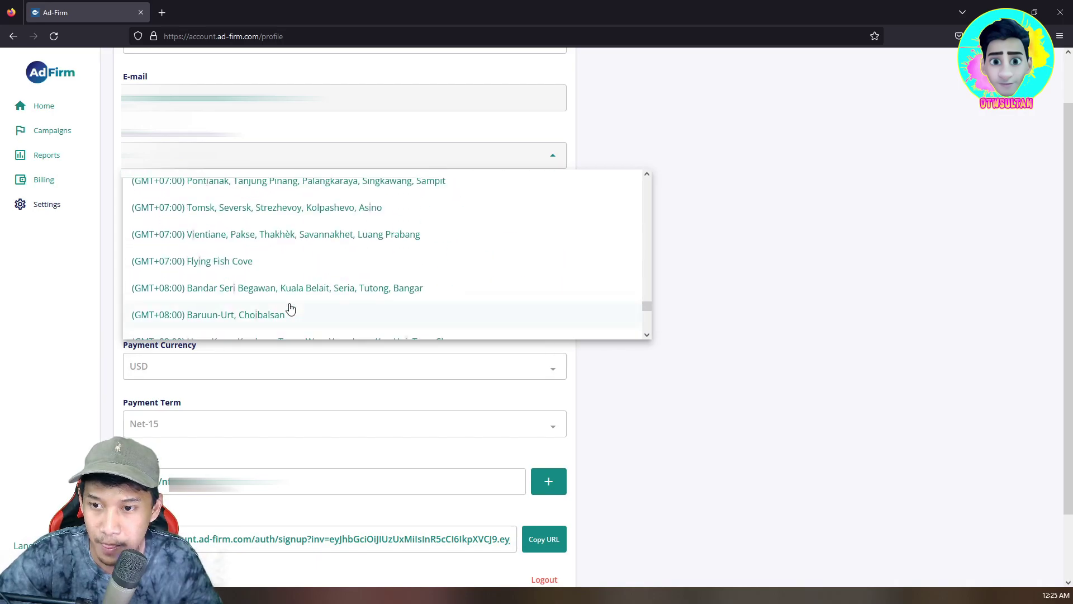
{"action": "scroll", "coordinate": [290, 310], "scroll_direction": "down", "scroll_amount": 2}
{"action": "scroll", "coordinate": [284, 283], "scroll_direction": "up", "scroll_amount": 5}
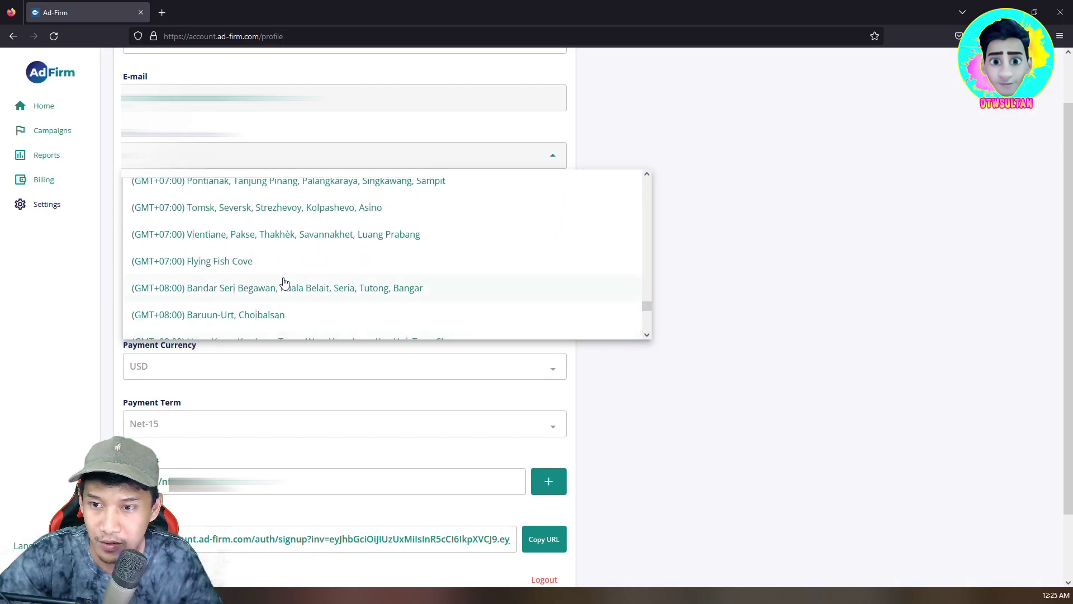
{"action": "scroll", "coordinate": [284, 283], "scroll_direction": "up", "scroll_amount": 3}
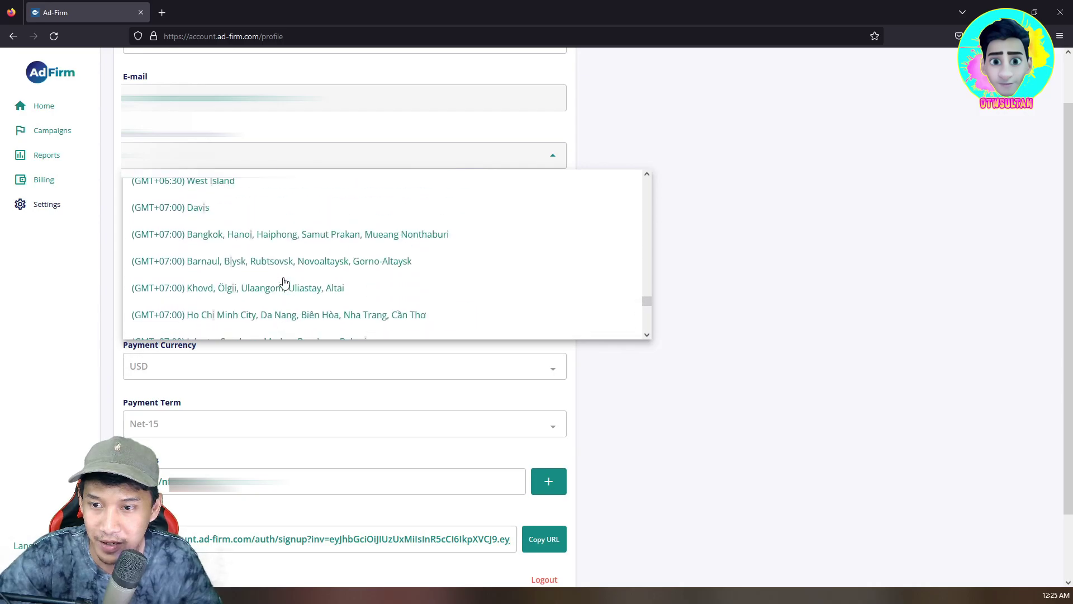
{"action": "scroll", "coordinate": [284, 283], "scroll_direction": "up", "scroll_amount": 5}
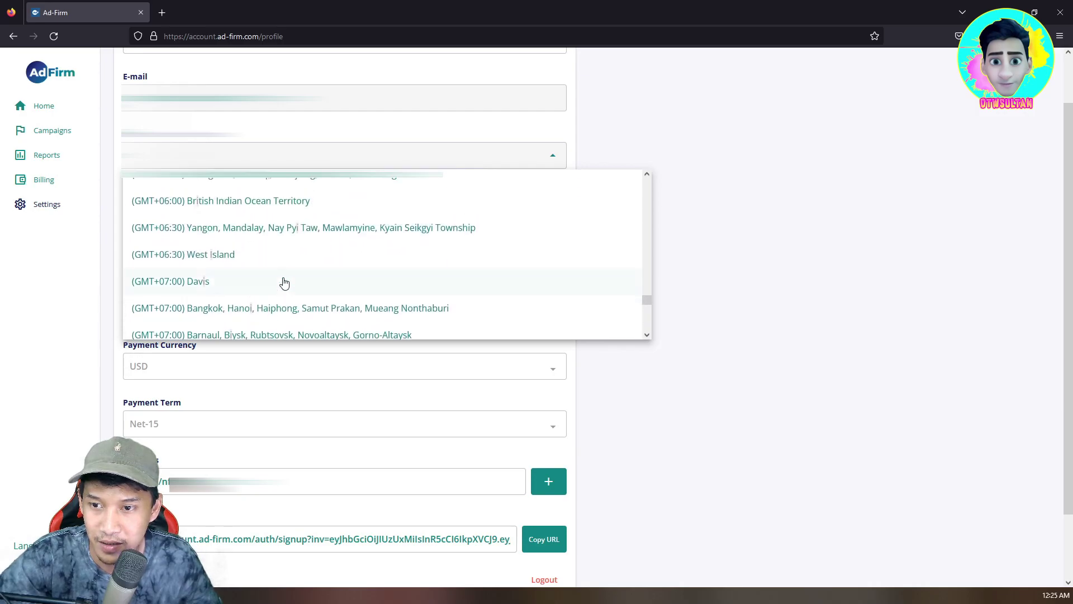
{"action": "scroll", "coordinate": [285, 283], "scroll_direction": "up", "scroll_amount": 7}
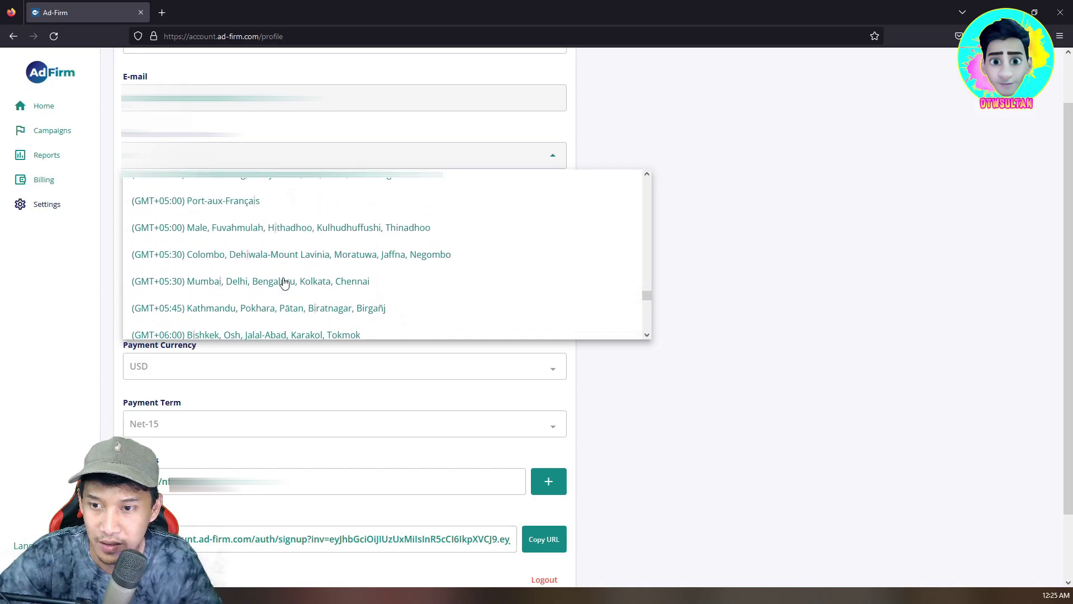
{"action": "scroll", "coordinate": [285, 283], "scroll_direction": "up", "scroll_amount": 9}
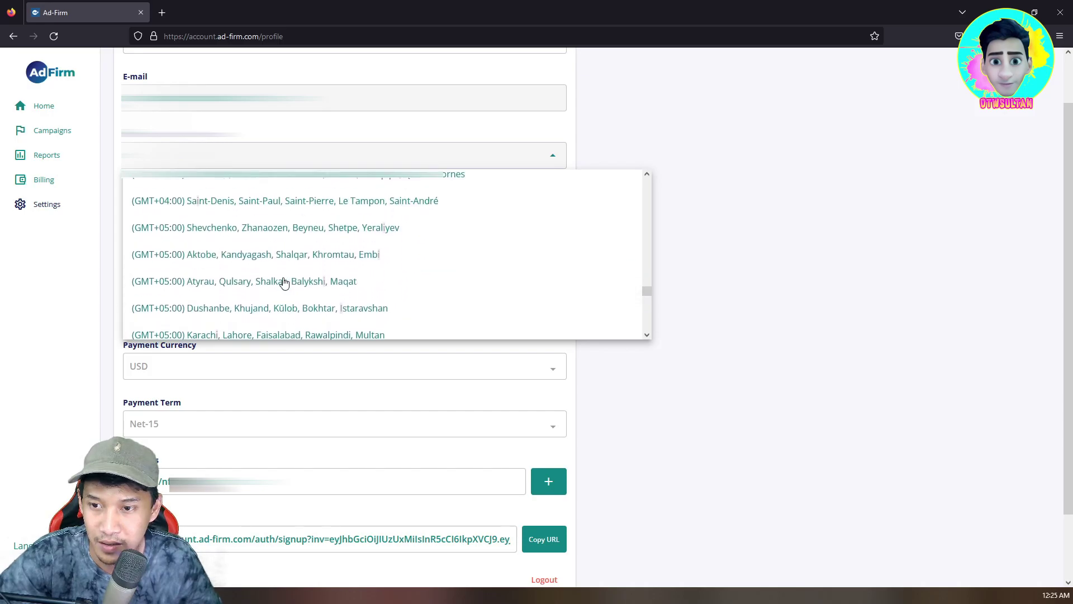
{"action": "scroll", "coordinate": [284, 283], "scroll_direction": "up", "scroll_amount": 10}
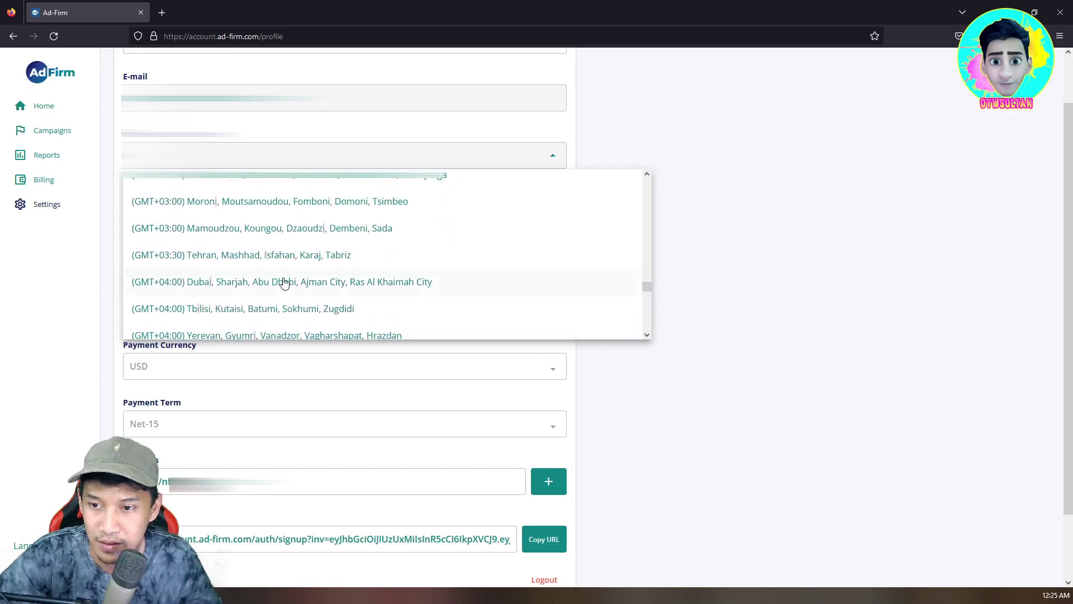
{"action": "scroll", "coordinate": [285, 283], "scroll_direction": "up", "scroll_amount": 10}
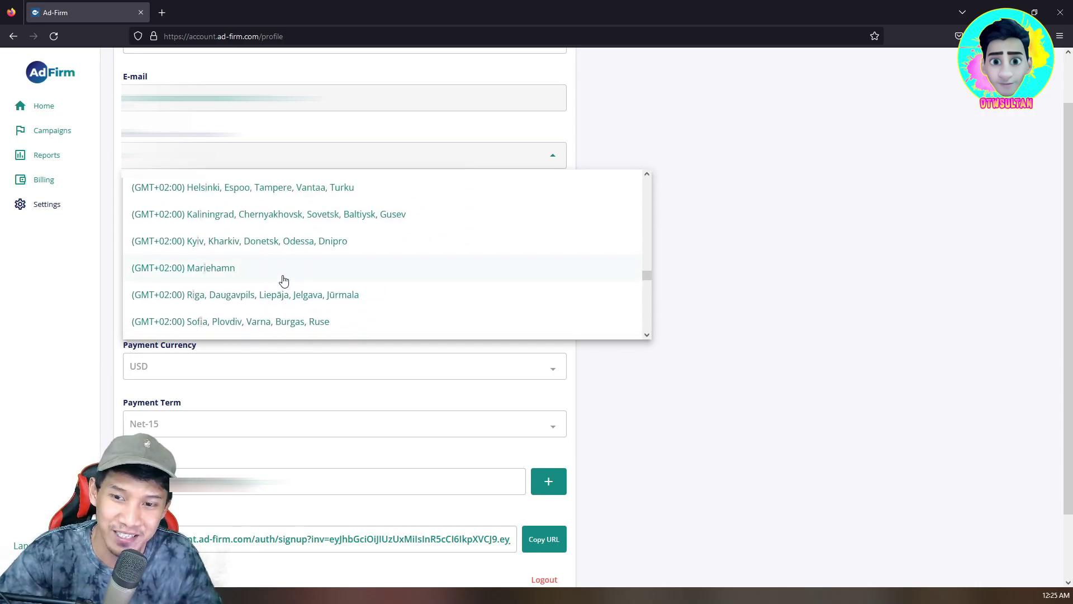
{"action": "scroll", "coordinate": [285, 281], "scroll_direction": "up", "scroll_amount": 1}
{"action": "scroll", "coordinate": [284, 281], "scroll_direction": "up", "scroll_amount": 8}
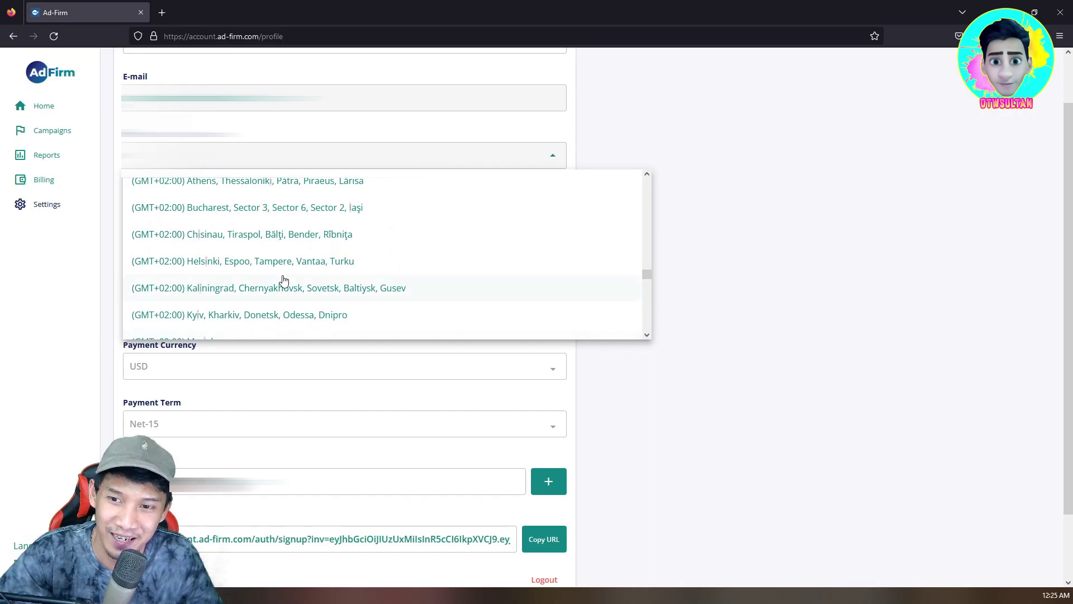
{"action": "scroll", "coordinate": [284, 281], "scroll_direction": "up", "scroll_amount": 1}
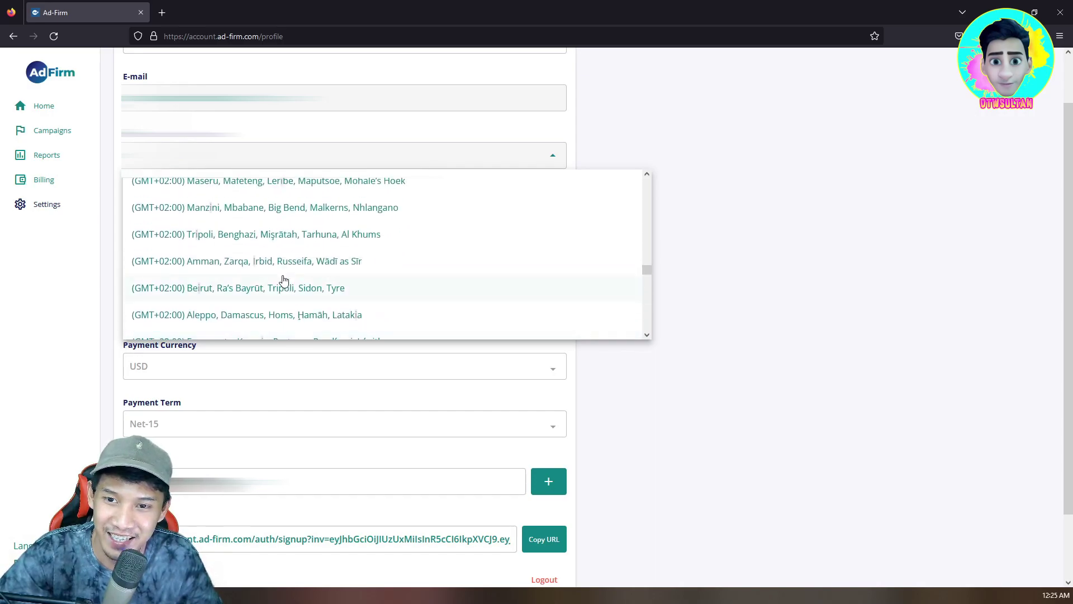
{"action": "scroll", "coordinate": [285, 281], "scroll_direction": "up", "scroll_amount": 8}
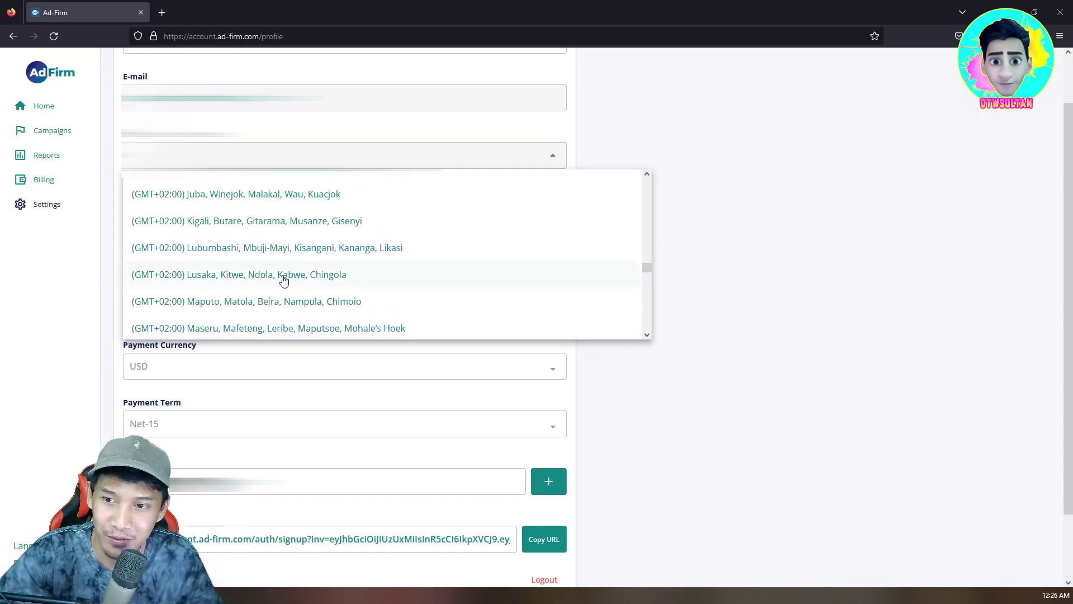
Step: Close the Timezone list without choosing an entry and check the Payment Method options, keeping PayPal
{"action": "scroll", "coordinate": [285, 281], "scroll_direction": "up", "scroll_amount": 8}
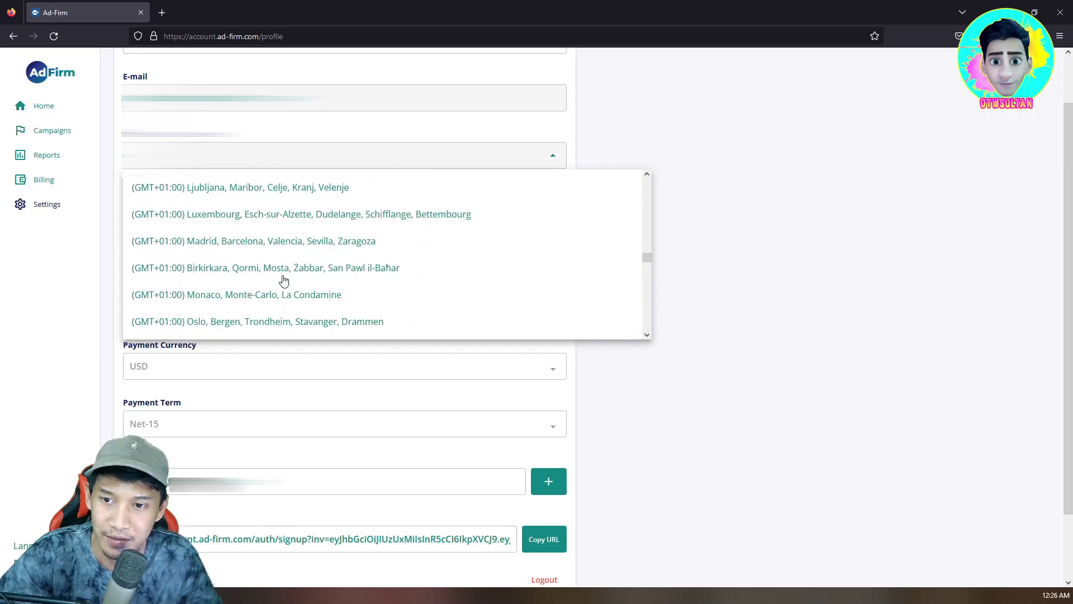
{"action": "scroll", "coordinate": [284, 281], "scroll_direction": "up", "scroll_amount": 3}
{"action": "left_click", "coordinate": [472, 125]}
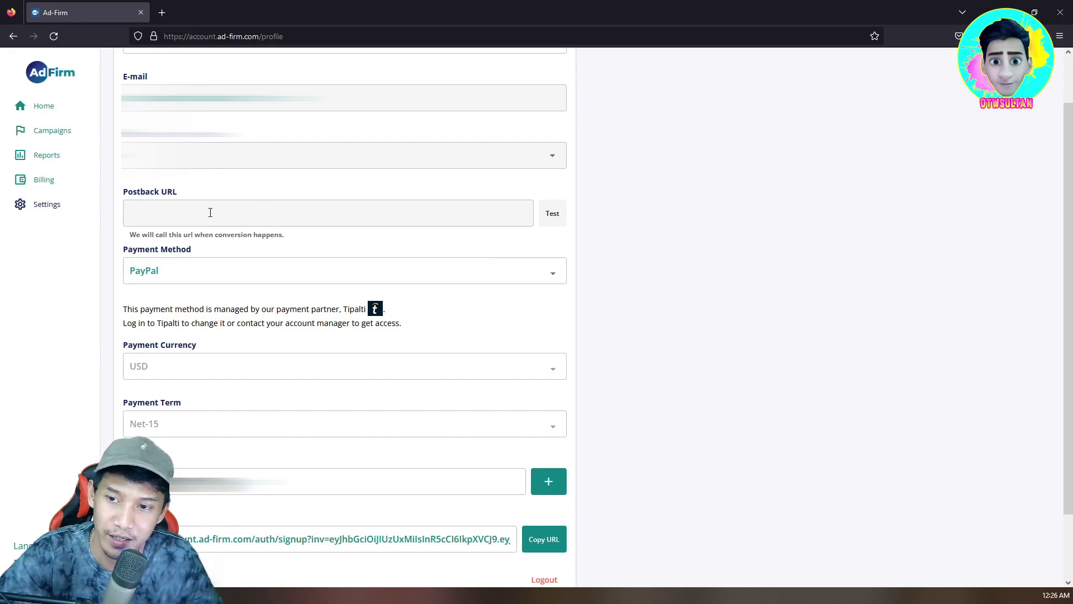
{"action": "left_click", "coordinate": [192, 272]}
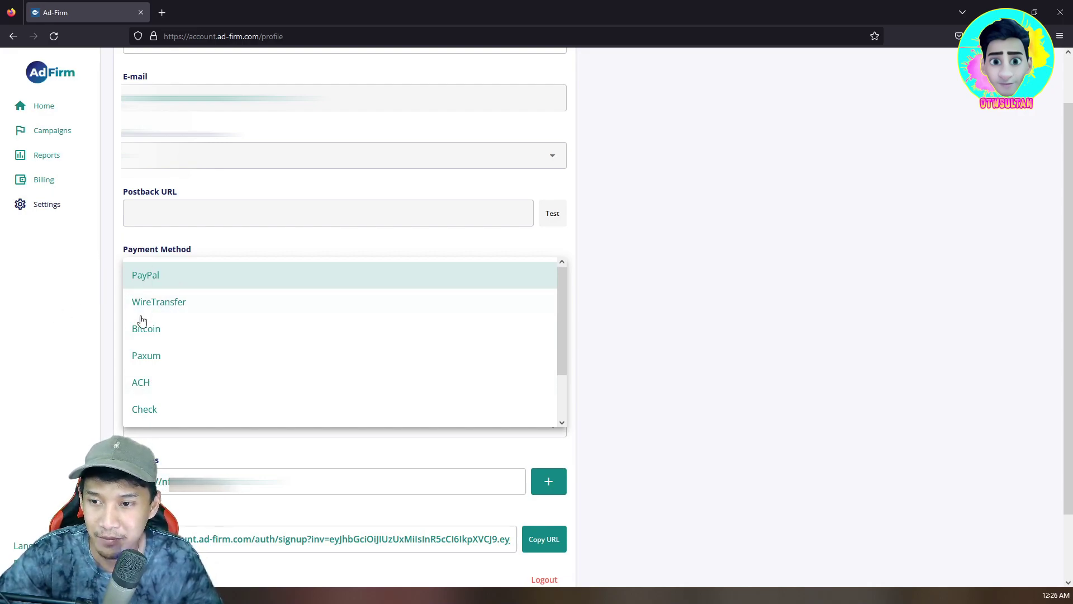
{"action": "left_click", "coordinate": [152, 286]}
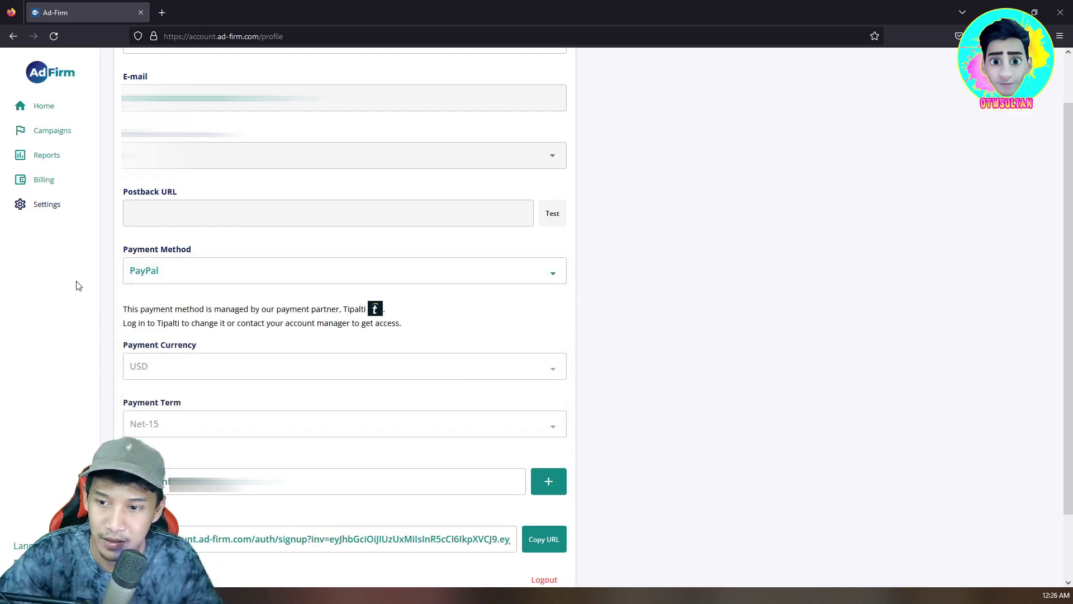
Step: Review the payment currency, payment term, websites and referral link fields in the profile settings
{"action": "scroll", "coordinate": [79, 286], "scroll_direction": "down", "scroll_amount": 1}
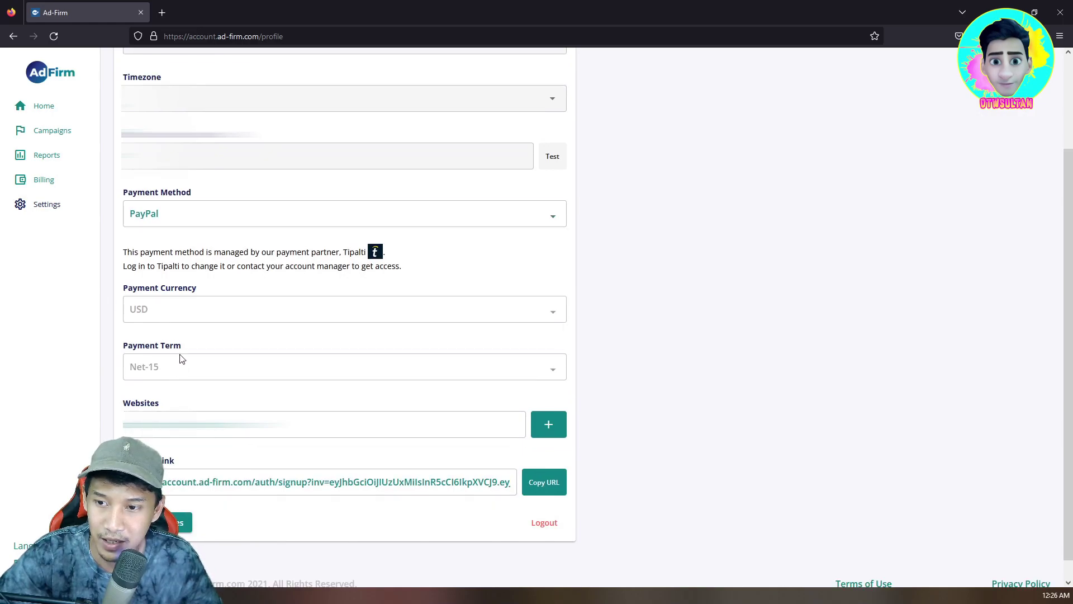
{"action": "scroll", "coordinate": [260, 316], "scroll_direction": "down", "scroll_amount": 1}
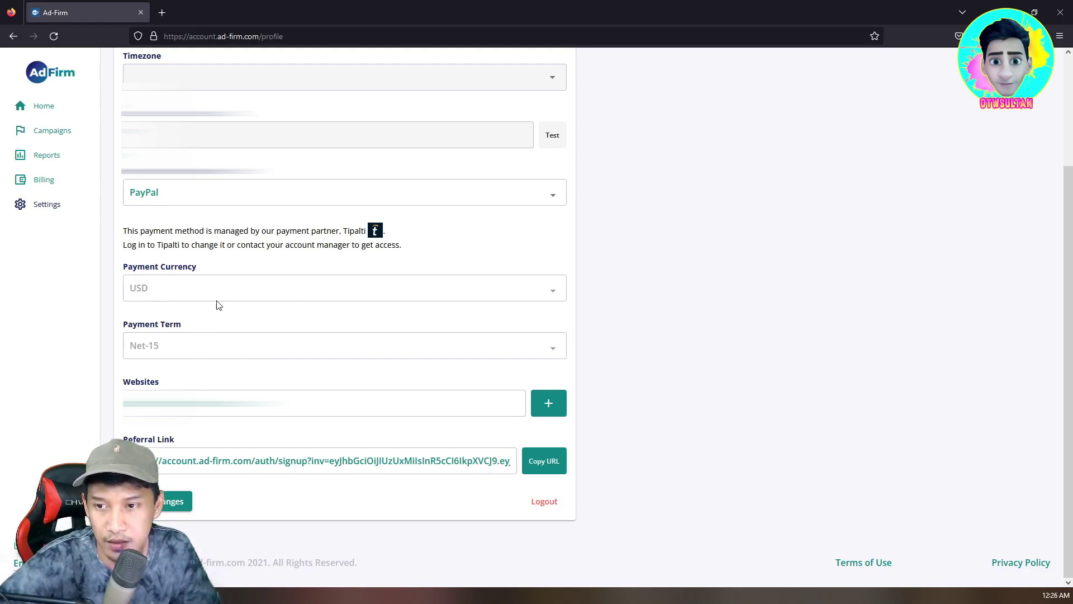
{"action": "scroll", "coordinate": [193, 380], "scroll_direction": "up", "scroll_amount": 2}
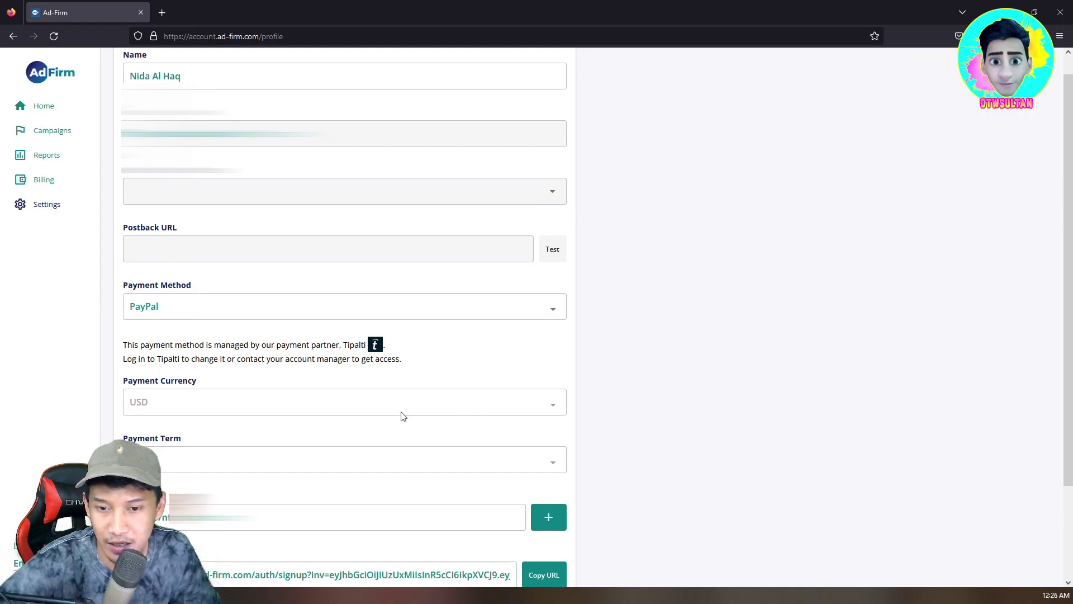
{"action": "scroll", "coordinate": [252, 358], "scroll_direction": "down", "scroll_amount": 2}
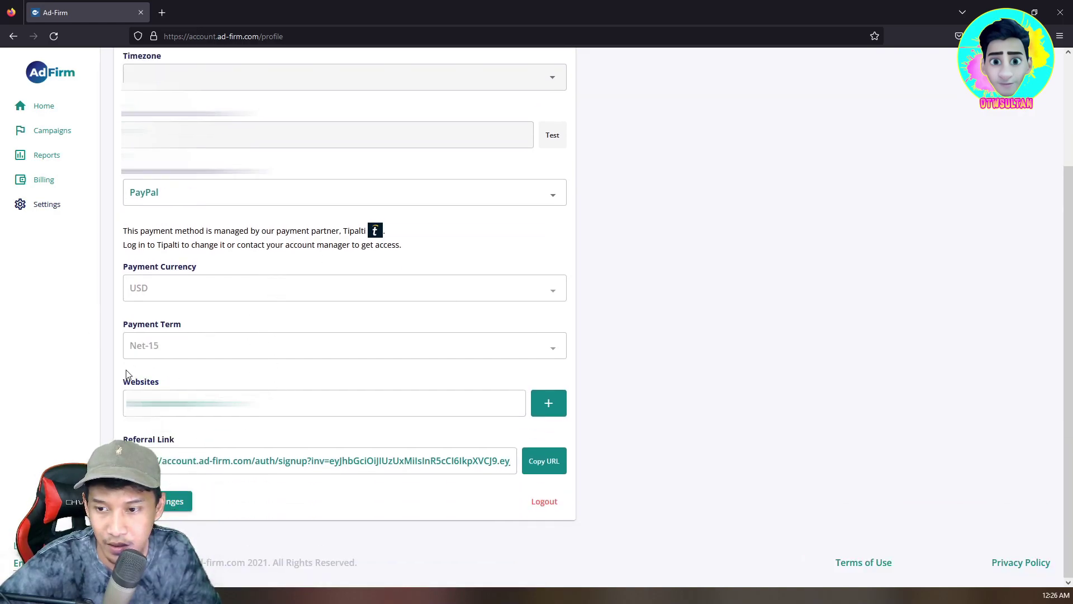
Step: Add an extra blank website entry to the profile's Websites list
{"action": "left_click", "coordinate": [547, 407]}
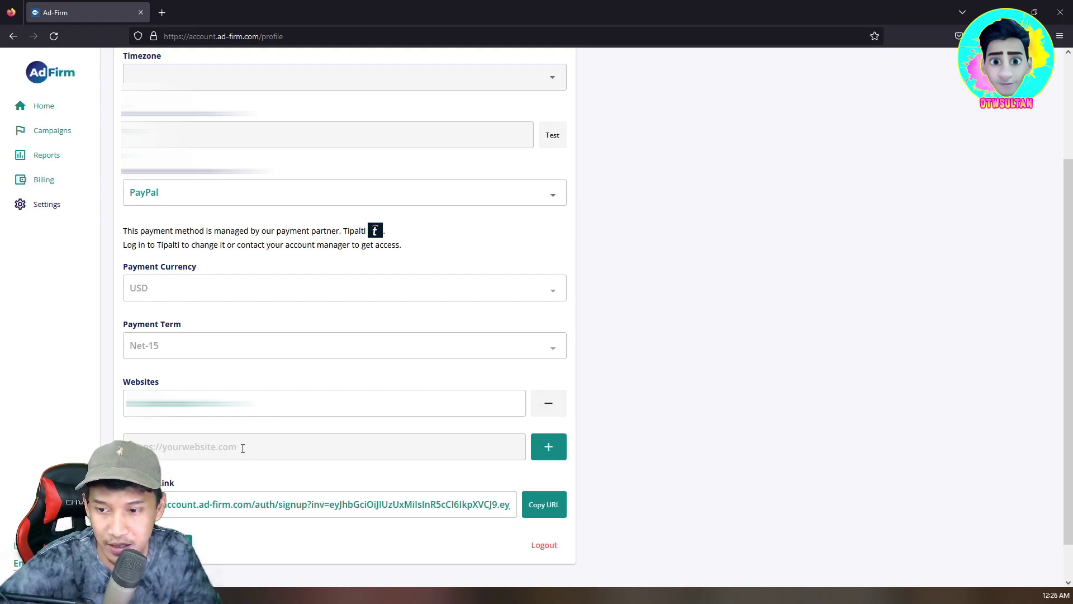
{"action": "scroll", "coordinate": [273, 426], "scroll_direction": "down", "scroll_amount": 2}
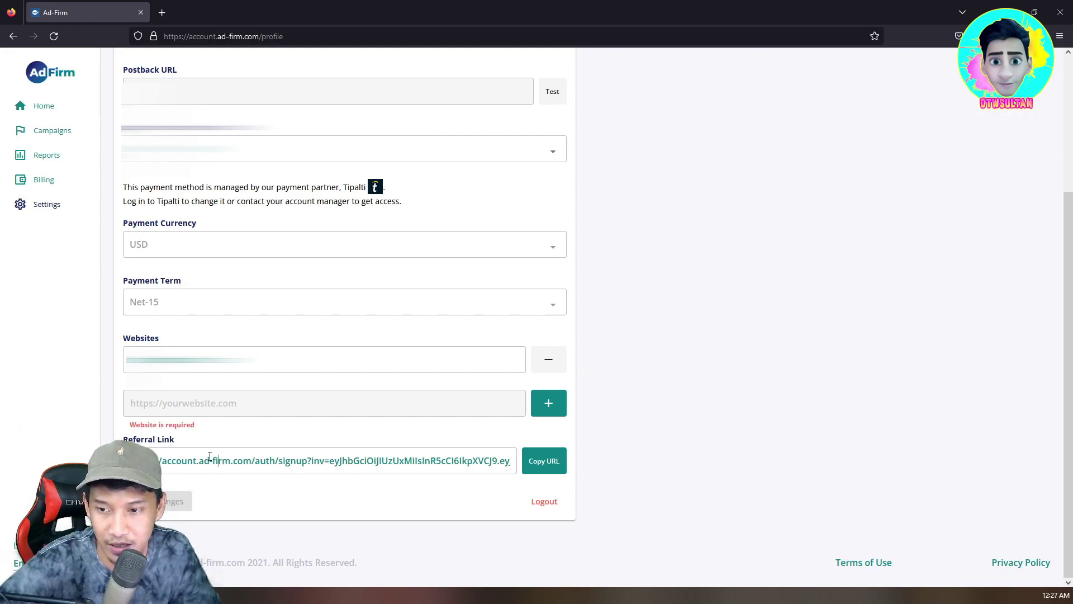
{"action": "scroll", "coordinate": [210, 457], "scroll_direction": "up", "scroll_amount": 3}
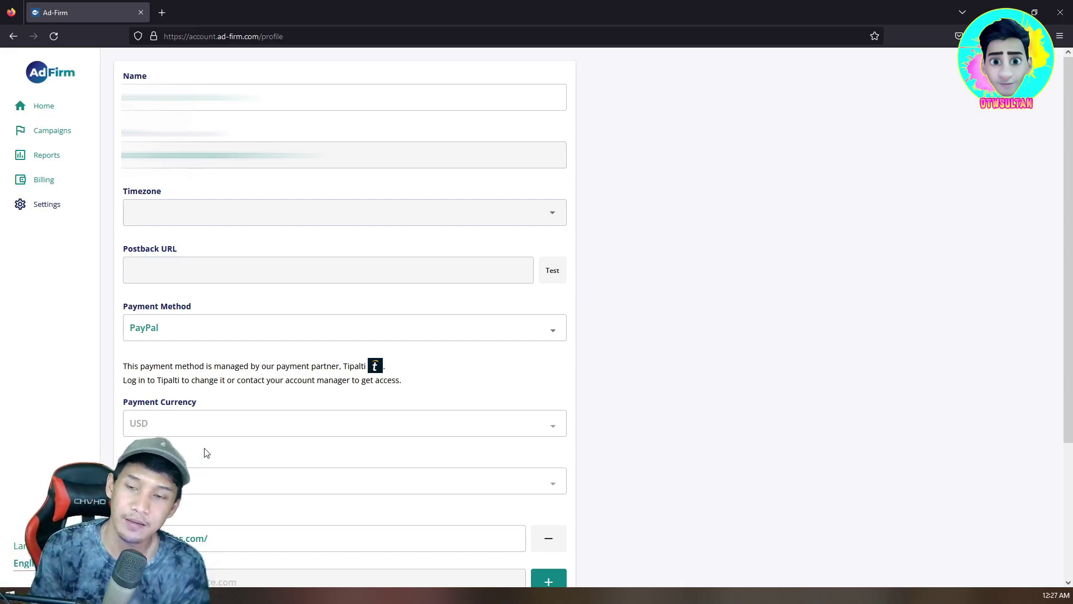
Step: Switch the site's display language from English to Indonesian
{"action": "left_click", "coordinate": [71, 207]}
{"action": "scroll", "coordinate": [72, 206], "scroll_direction": "down", "scroll_amount": 5}
{"action": "left_click", "coordinate": [20, 563]}
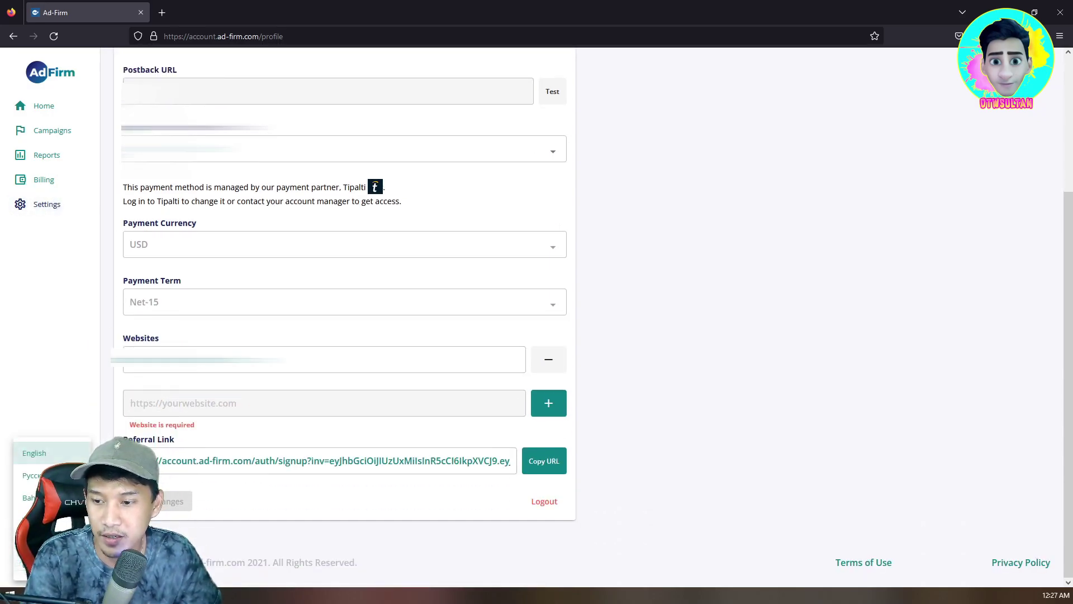
{"action": "left_click", "coordinate": [30, 497]}
Step: Look over the profile settings, Billing and Reports pages in the Indonesian translation
{"action": "scroll", "coordinate": [250, 429], "scroll_direction": "up", "scroll_amount": 3}
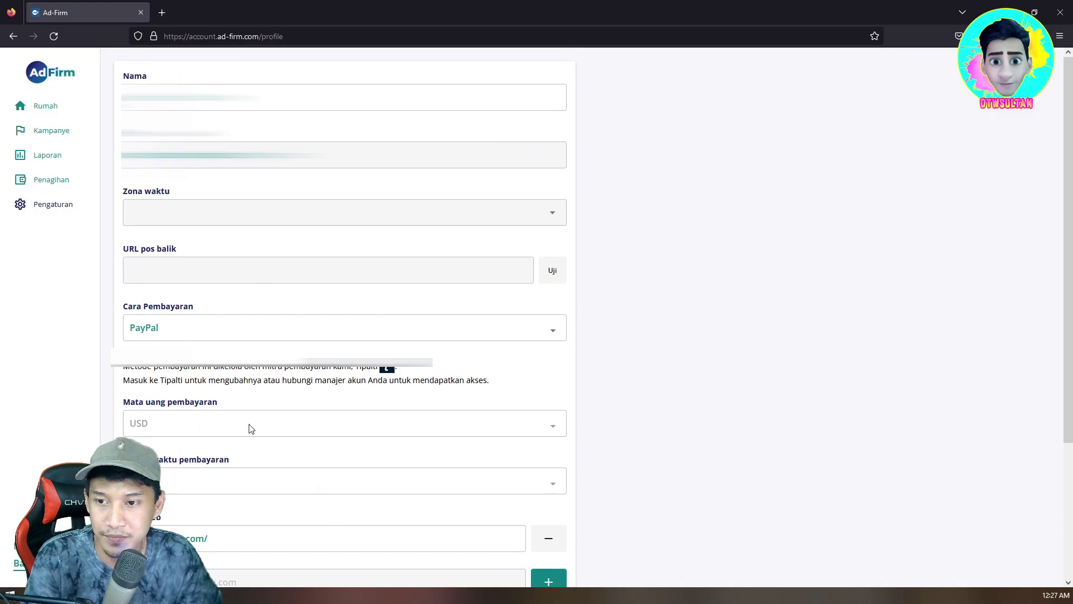
{"action": "scroll", "coordinate": [193, 344], "scroll_direction": "down", "scroll_amount": 3}
{"action": "scroll", "coordinate": [209, 218], "scroll_direction": "up", "scroll_amount": 3}
{"action": "left_click", "coordinate": [208, 271]}
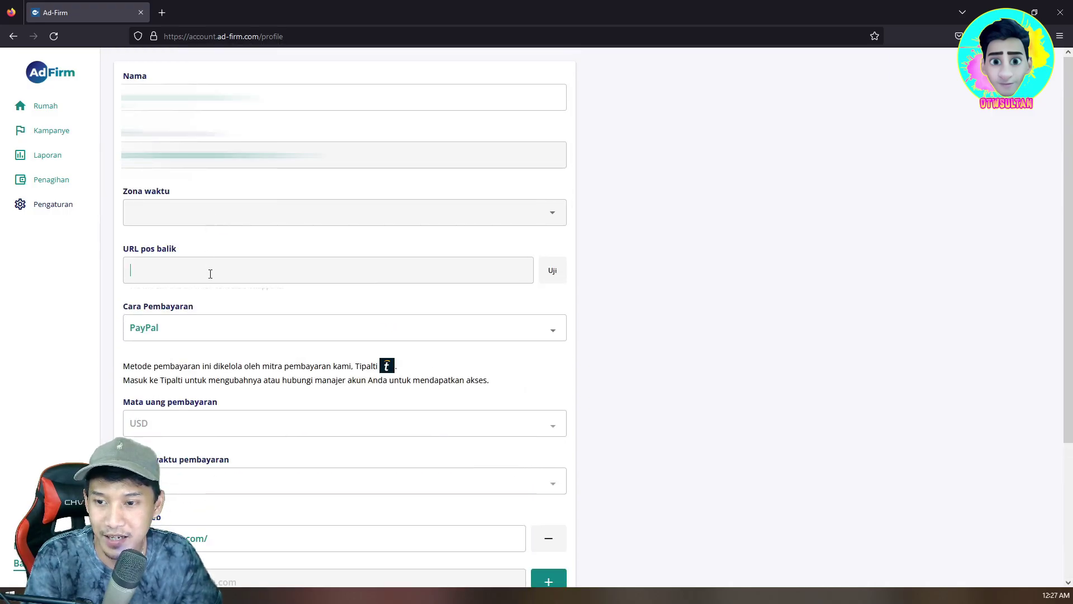
{"action": "left_click", "coordinate": [56, 180]}
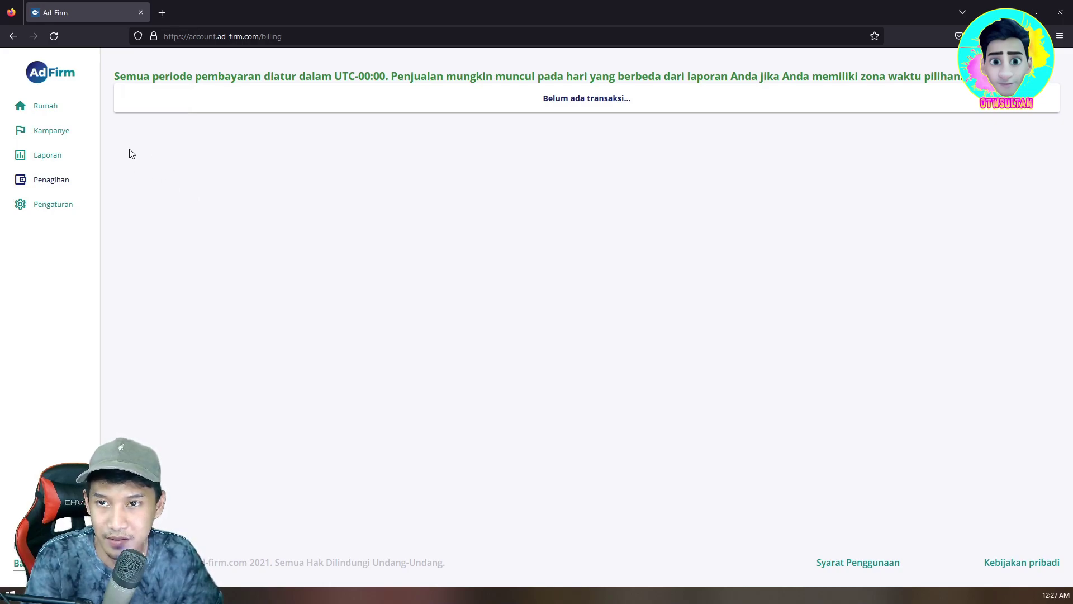
{"action": "left_click", "coordinate": [59, 156]}
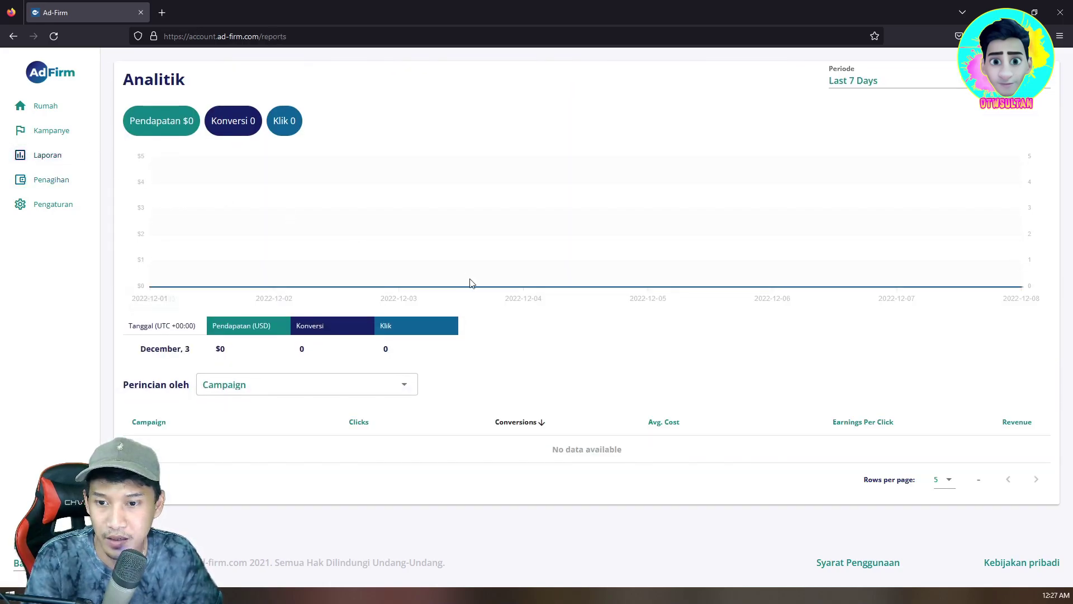
Step: Open the campaigns section and look through all the available offers and their payouts
{"action": "left_click", "coordinate": [51, 131]}
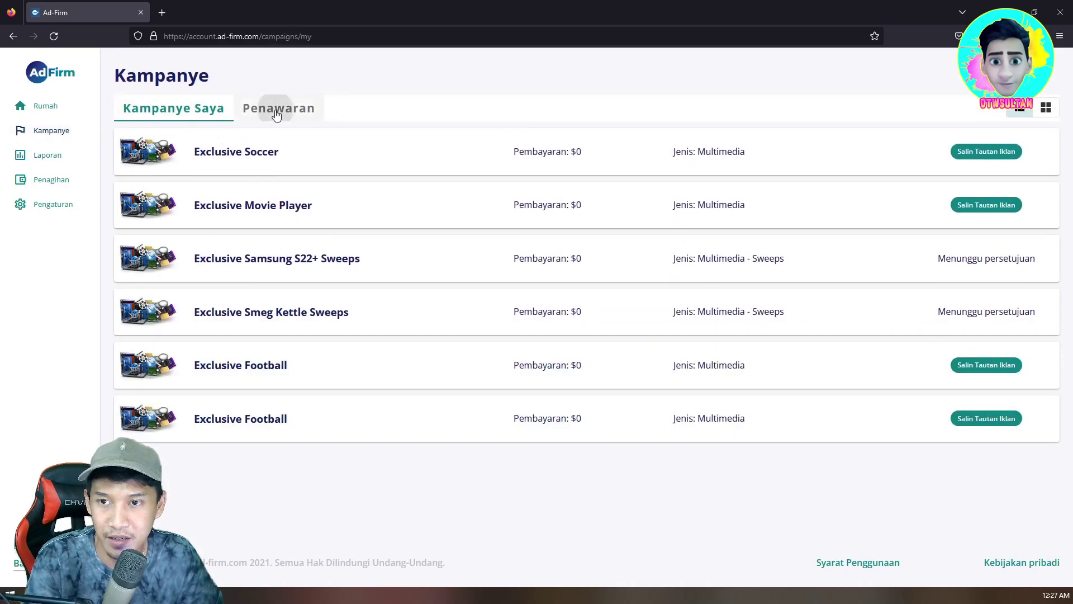
{"action": "left_click", "coordinate": [276, 114]}
{"action": "scroll", "coordinate": [520, 307], "scroll_direction": "down", "scroll_amount": 5}
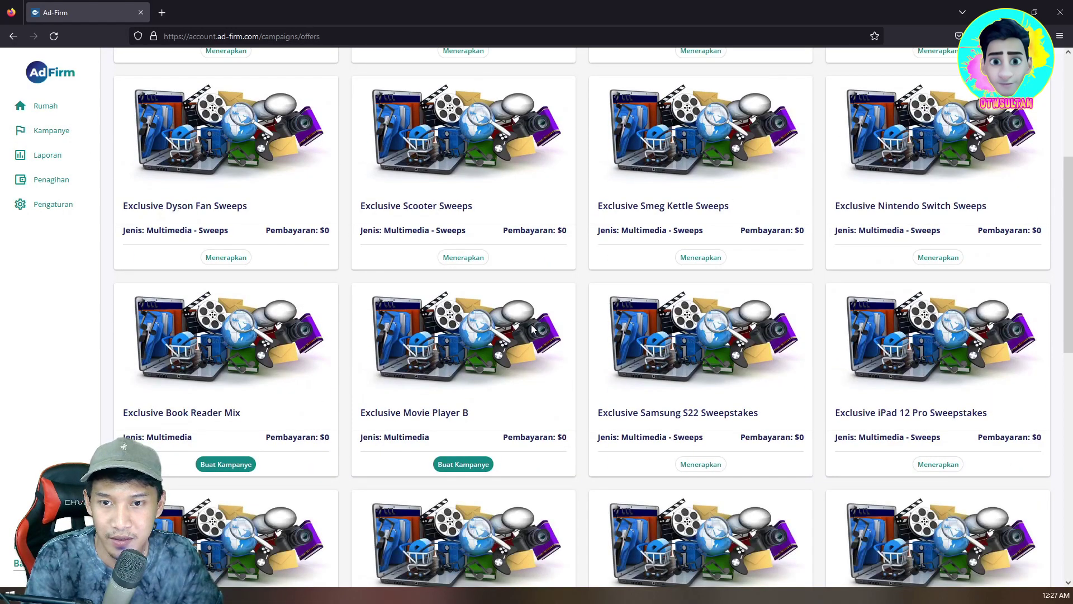
{"action": "scroll", "coordinate": [532, 328], "scroll_direction": "down", "scroll_amount": 15}
{"action": "scroll", "coordinate": [517, 327], "scroll_direction": "down", "scroll_amount": 3}
{"action": "scroll", "coordinate": [512, 332], "scroll_direction": "up", "scroll_amount": 4}
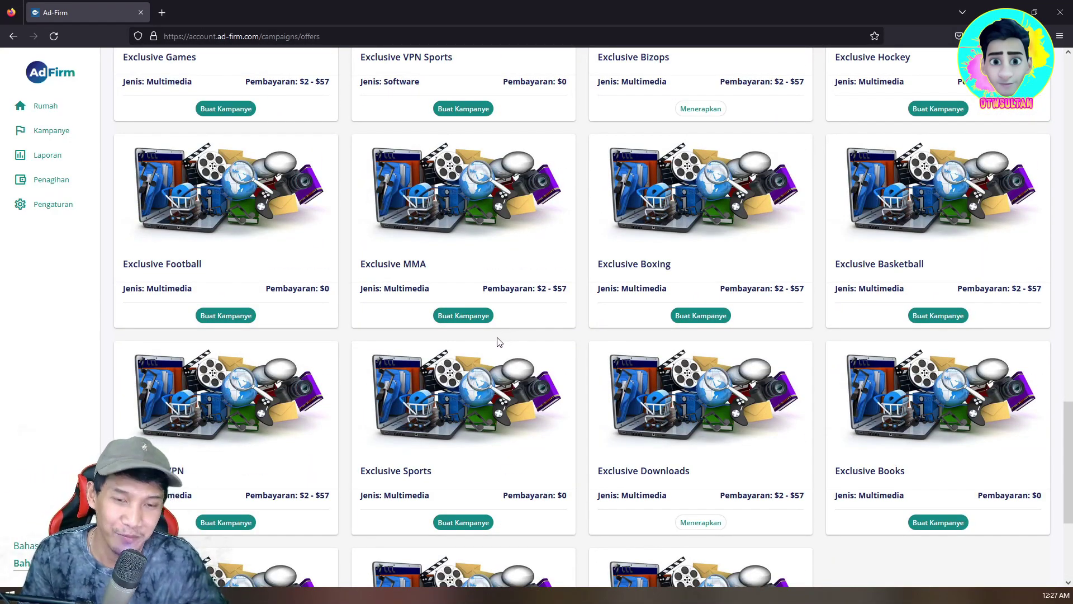
{"action": "scroll", "coordinate": [499, 342], "scroll_direction": "up", "scroll_amount": 3}
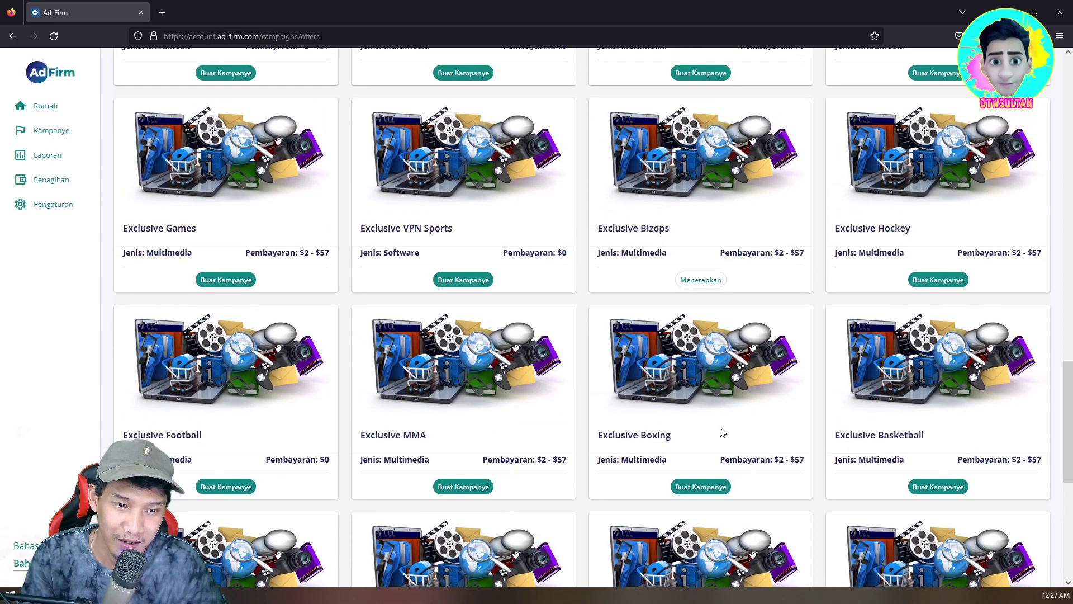
{"action": "scroll", "coordinate": [537, 469], "scroll_direction": "up", "scroll_amount": 4}
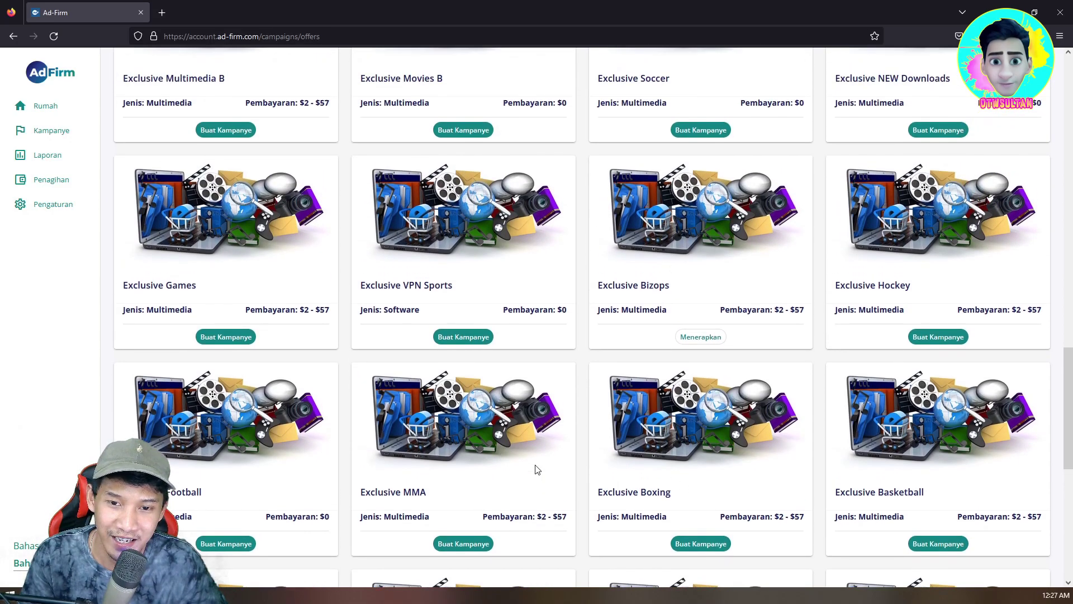
{"action": "scroll", "coordinate": [537, 468], "scroll_direction": "up", "scroll_amount": 5}
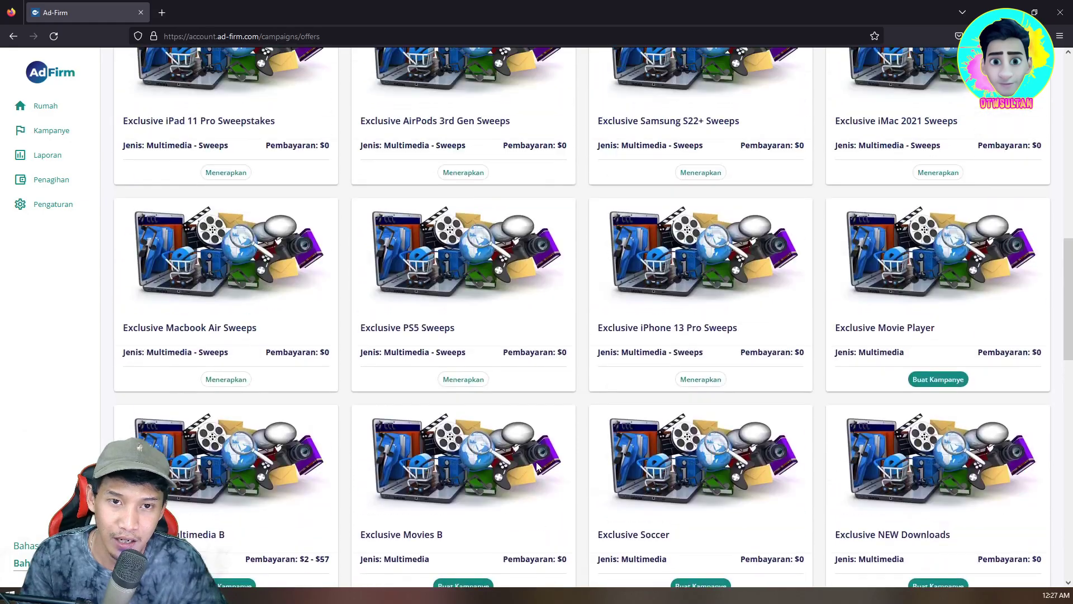
{"action": "scroll", "coordinate": [537, 467], "scroll_direction": "up", "scroll_amount": 13}
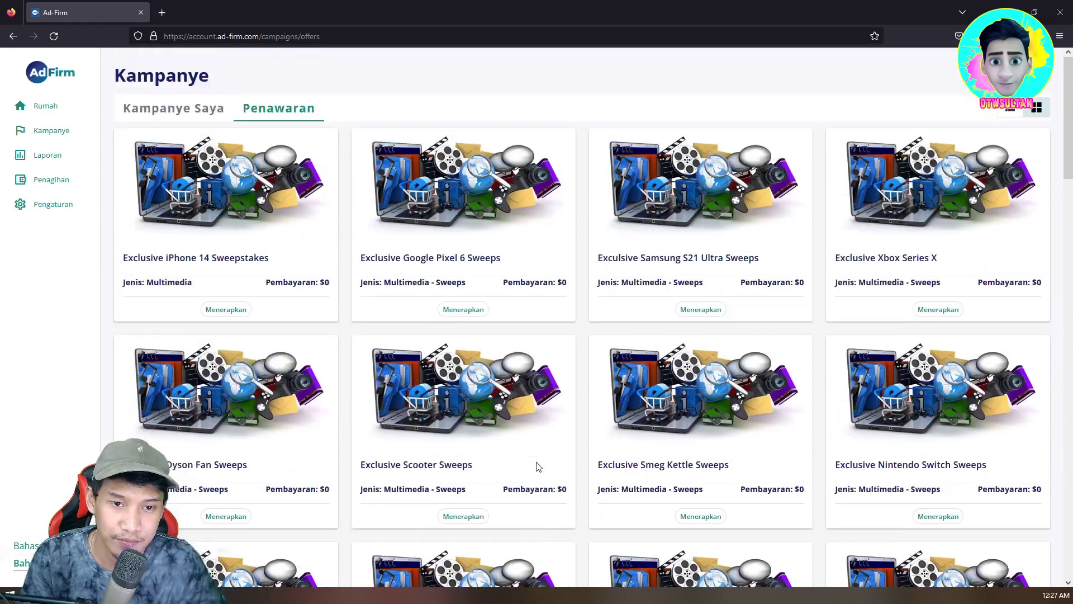
Step: Check the list of own campaigns, and compare the offers' types and payout ranges in the Penawaran list
{"action": "left_click", "coordinate": [141, 118]}
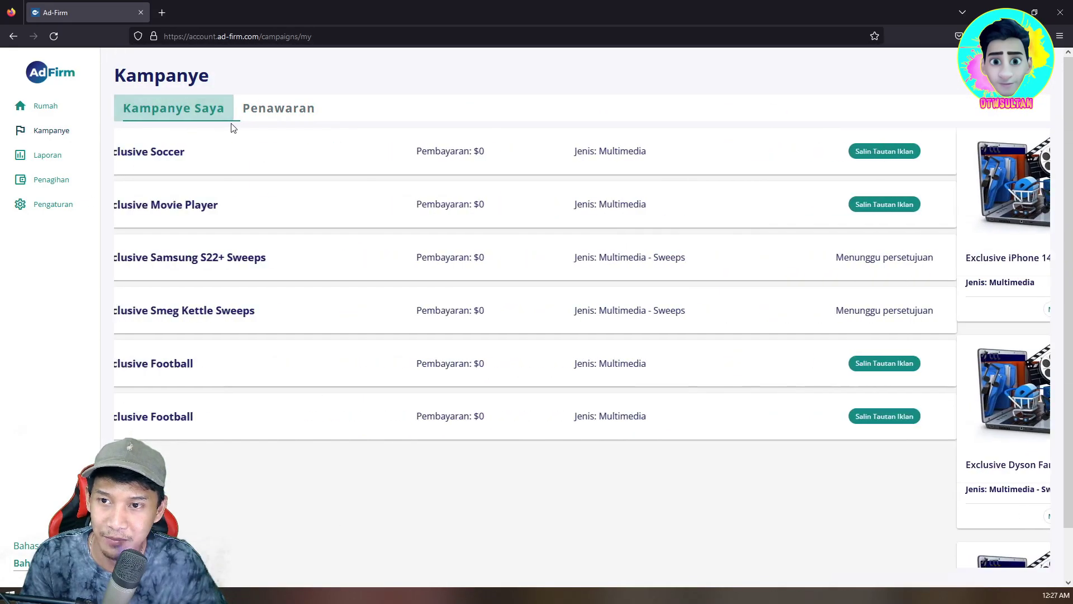
{"action": "left_click", "coordinate": [290, 115]}
{"action": "scroll", "coordinate": [576, 318], "scroll_direction": "down", "scroll_amount": 4}
{"action": "scroll", "coordinate": [577, 323], "scroll_direction": "down", "scroll_amount": 2}
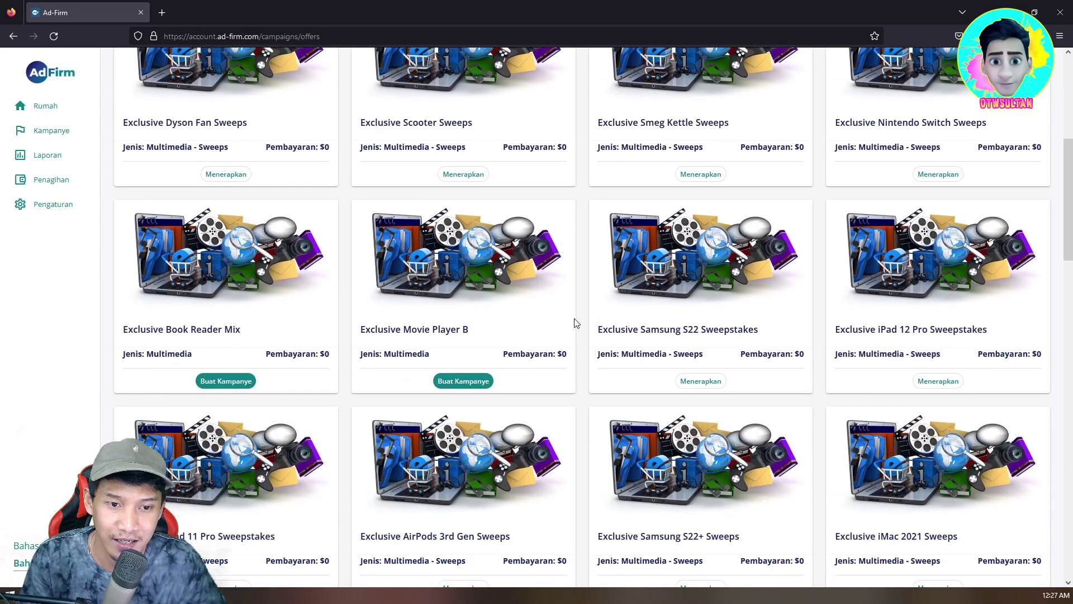
{"action": "scroll", "coordinate": [576, 322], "scroll_direction": "down", "scroll_amount": 5}
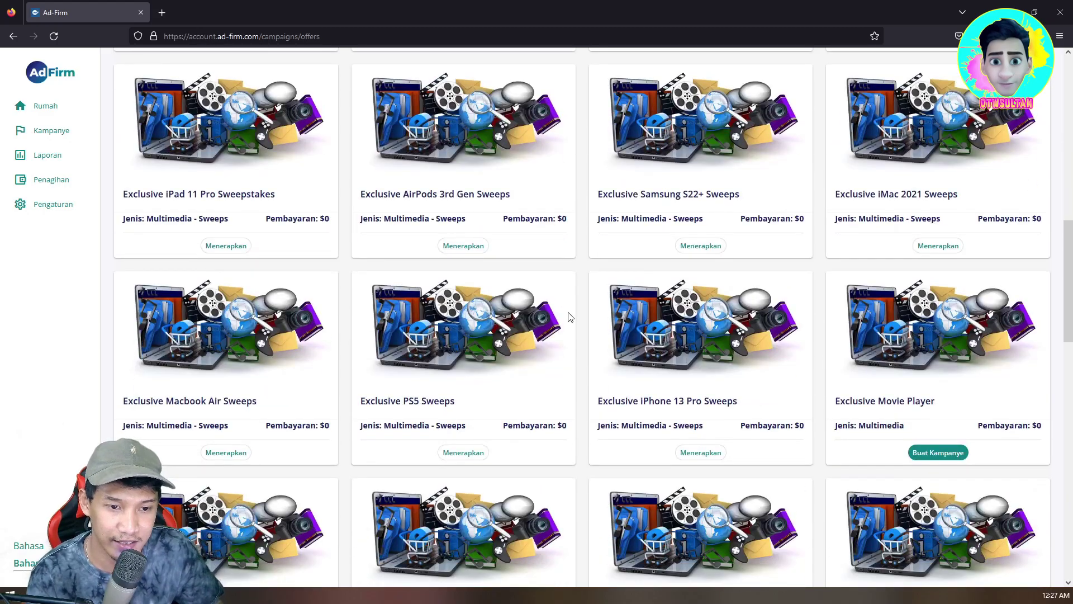
{"action": "scroll", "coordinate": [570, 317], "scroll_direction": "down", "scroll_amount": 7}
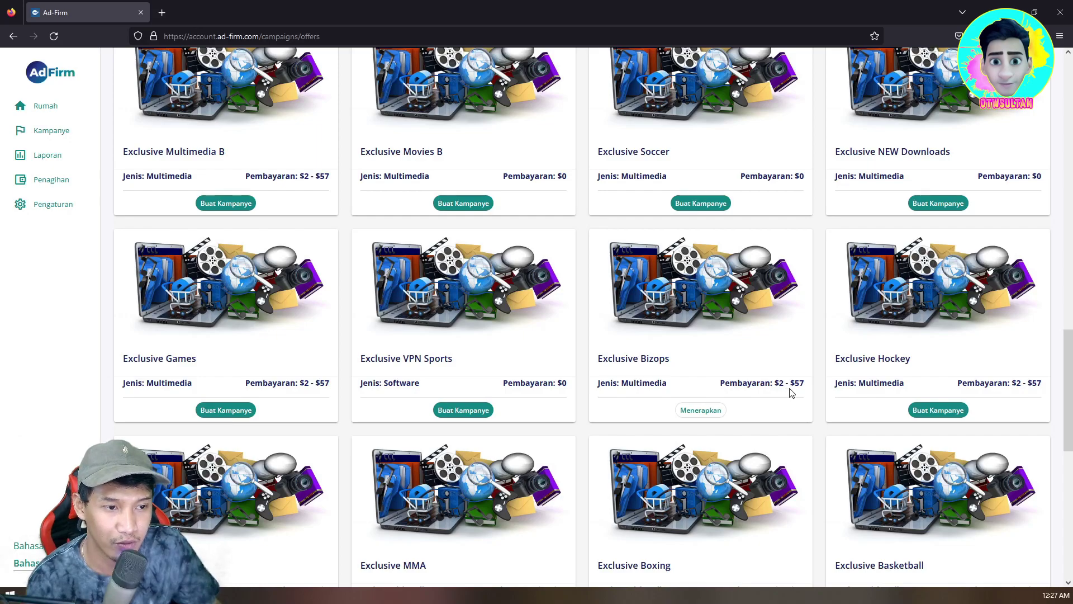
{"action": "scroll", "coordinate": [1013, 391], "scroll_direction": "down", "scroll_amount": 3}
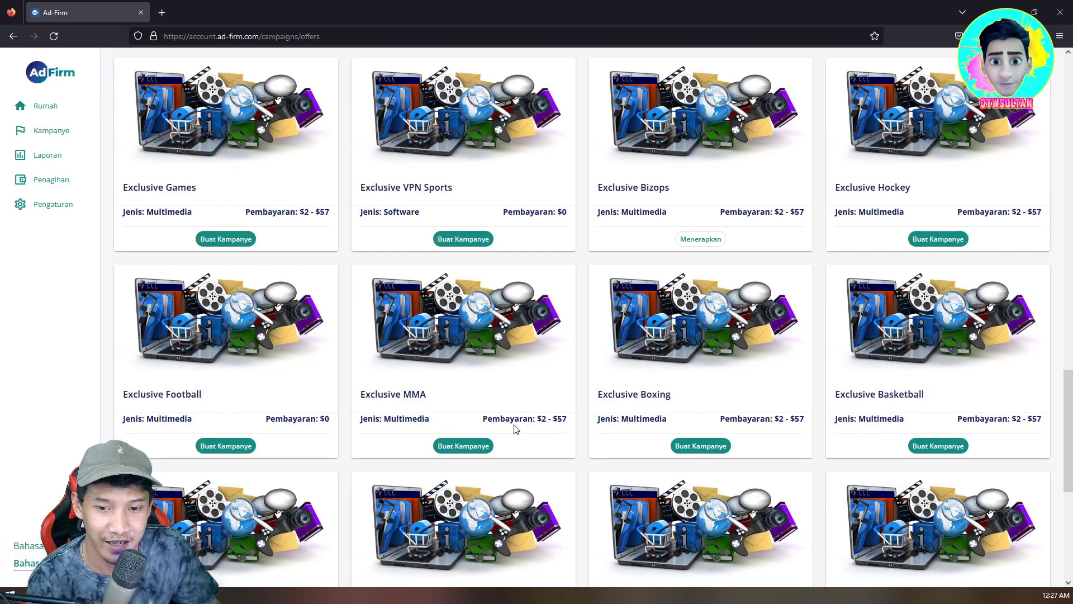
{"action": "scroll", "coordinate": [480, 425], "scroll_direction": "down", "scroll_amount": 1}
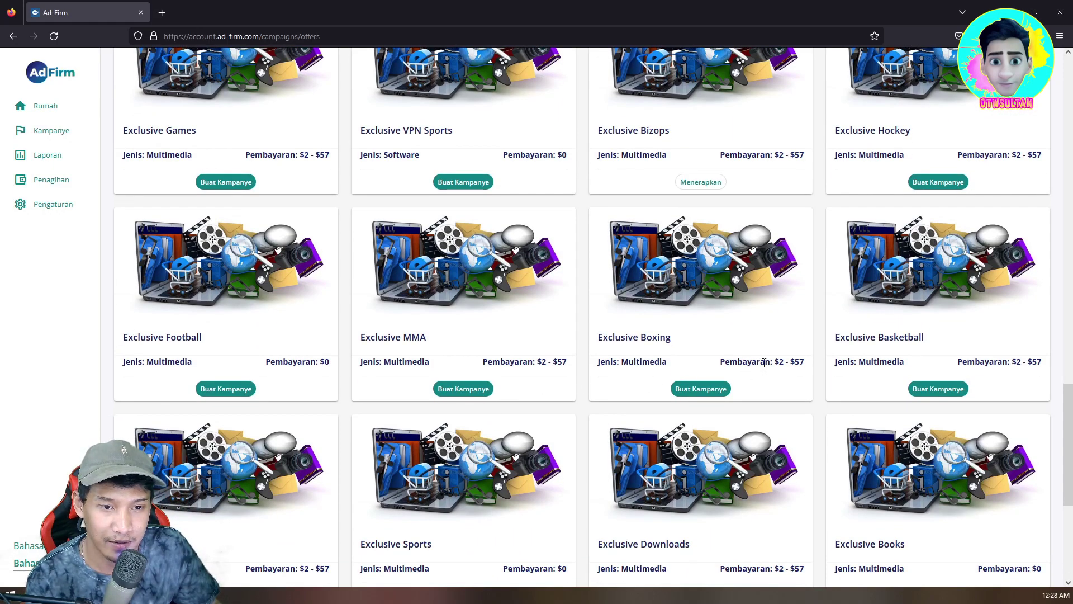
{"action": "scroll", "coordinate": [822, 374], "scroll_direction": "down", "scroll_amount": 3}
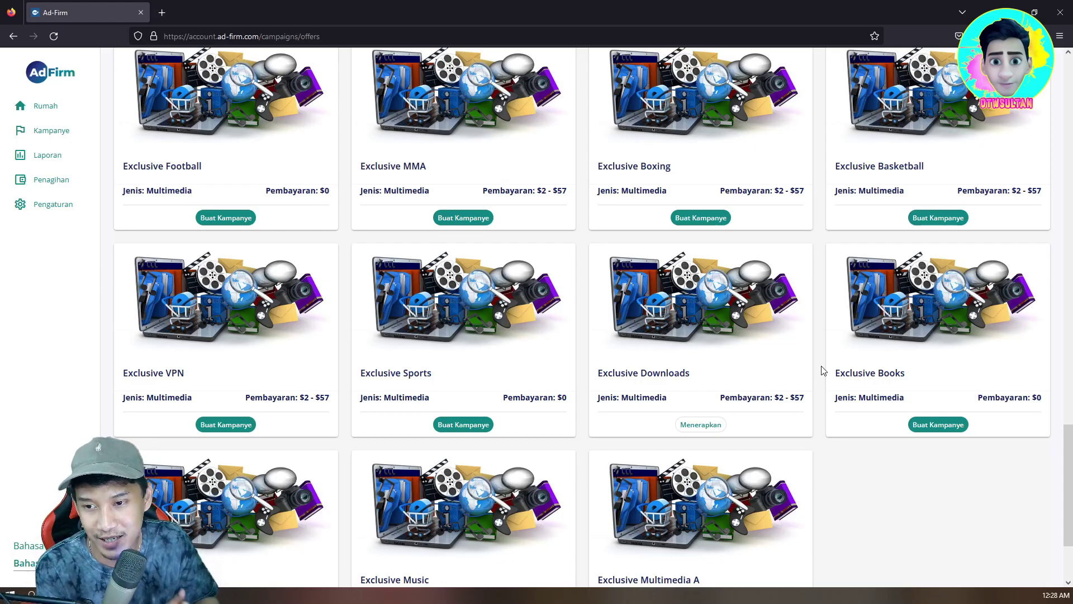
{"action": "scroll", "coordinate": [728, 278], "scroll_direction": "up", "scroll_amount": 16}
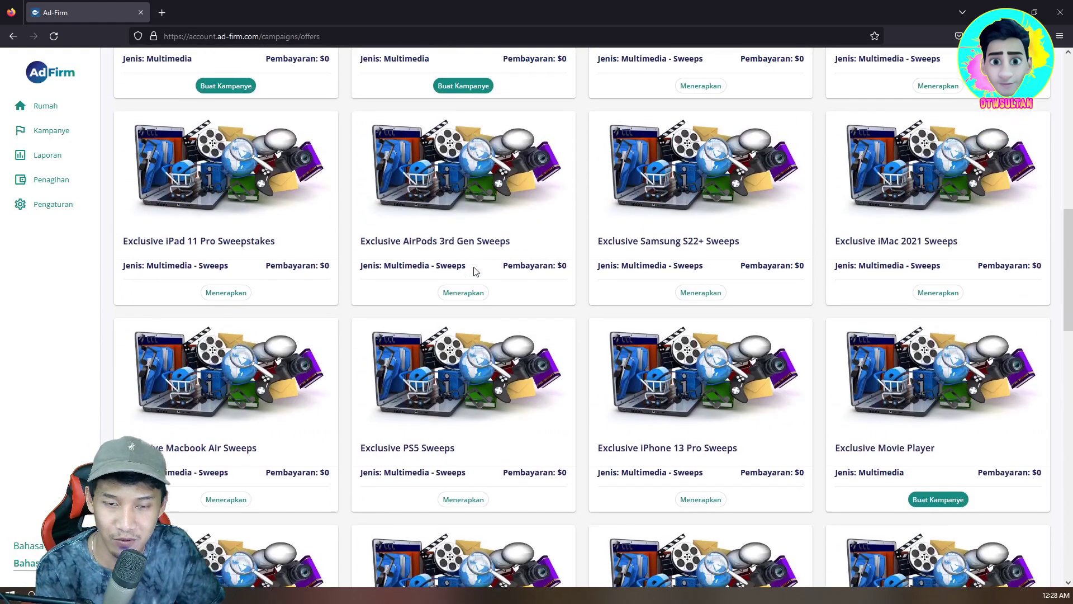
{"action": "scroll", "coordinate": [476, 271], "scroll_direction": "up", "scroll_amount": 11}
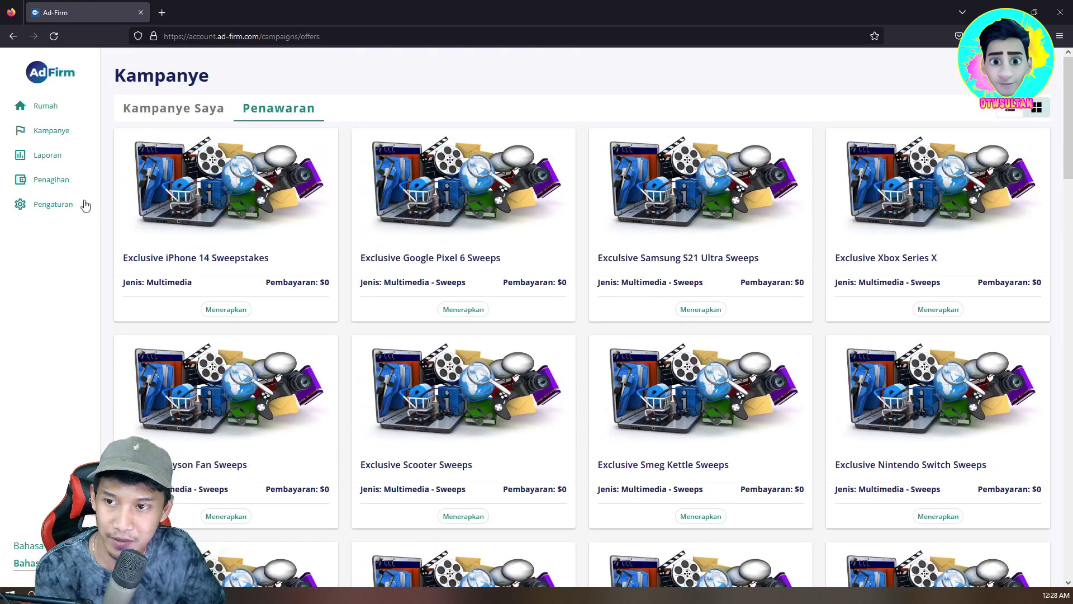
Step: Return to the home dashboard and look over its analytics chart, new offers and top campaigns
{"action": "left_click", "coordinate": [52, 131]}
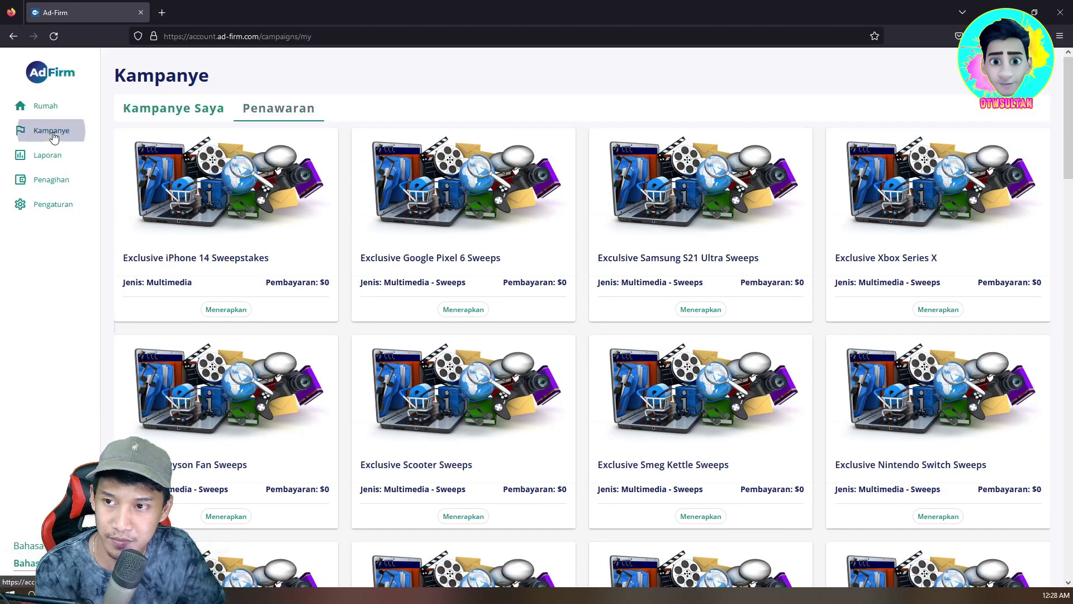
{"action": "left_click", "coordinate": [48, 107]}
{"action": "scroll", "coordinate": [299, 196], "scroll_direction": "down", "scroll_amount": 3}
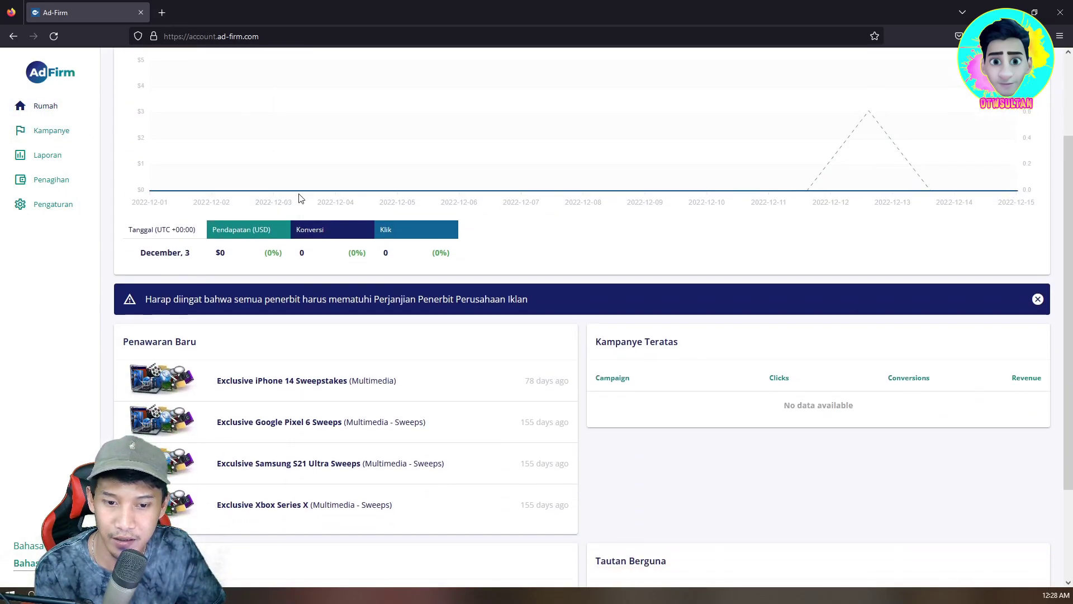
{"action": "scroll", "coordinate": [300, 198], "scroll_direction": "up", "scroll_amount": 3}
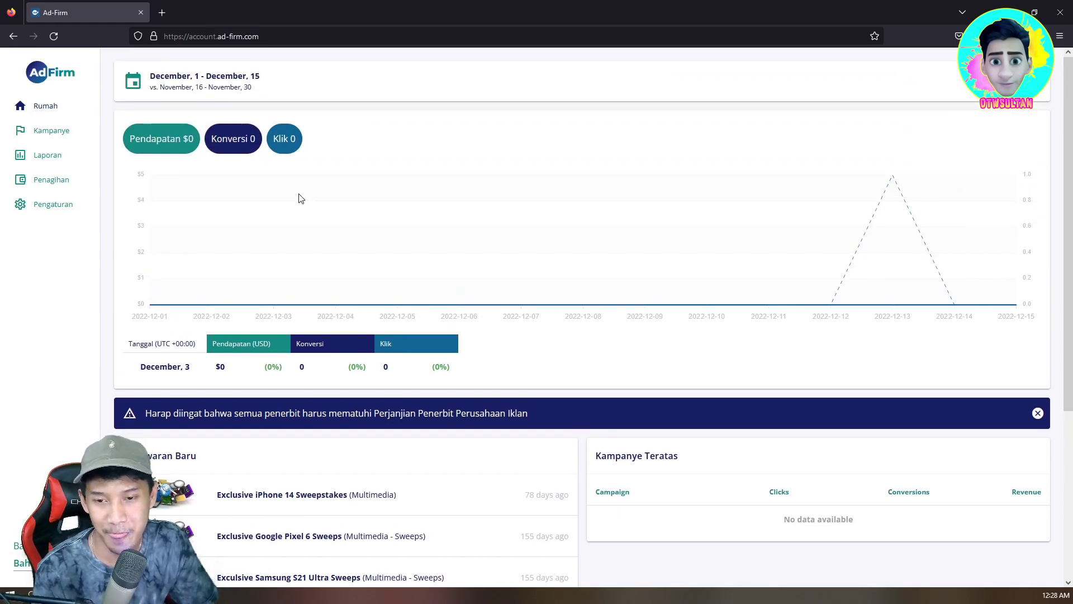